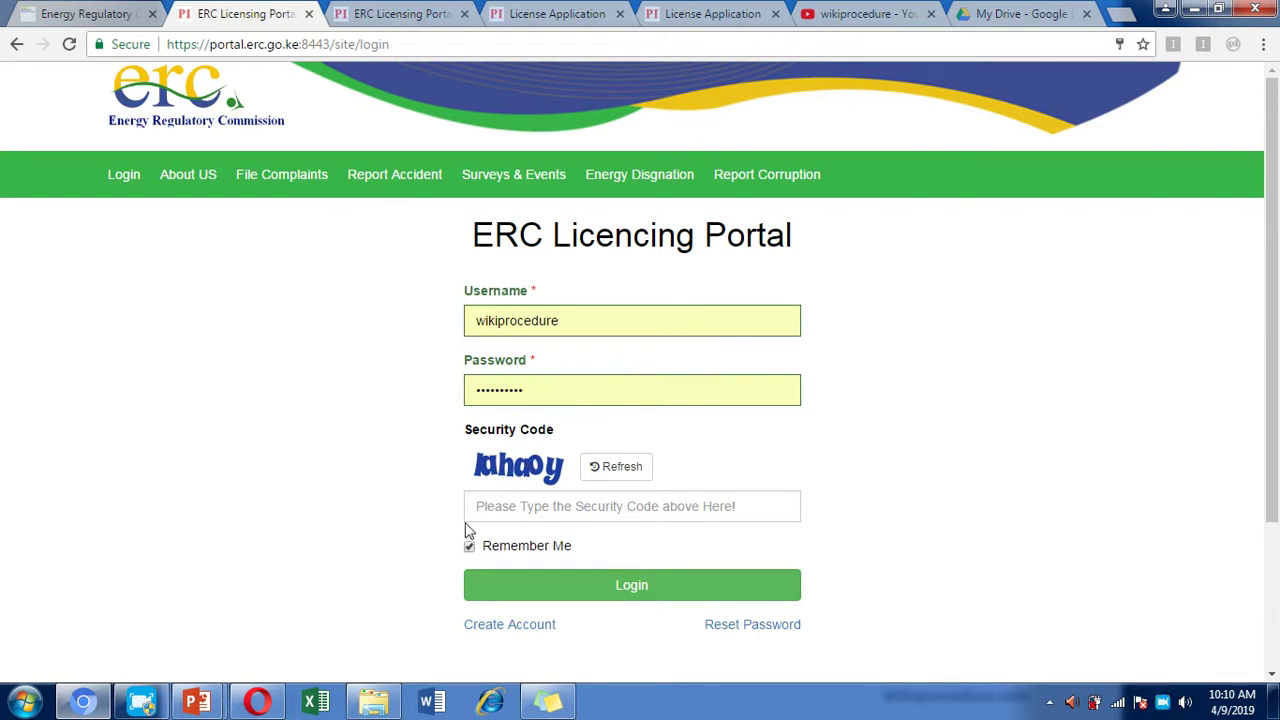
left_click(506, 628)
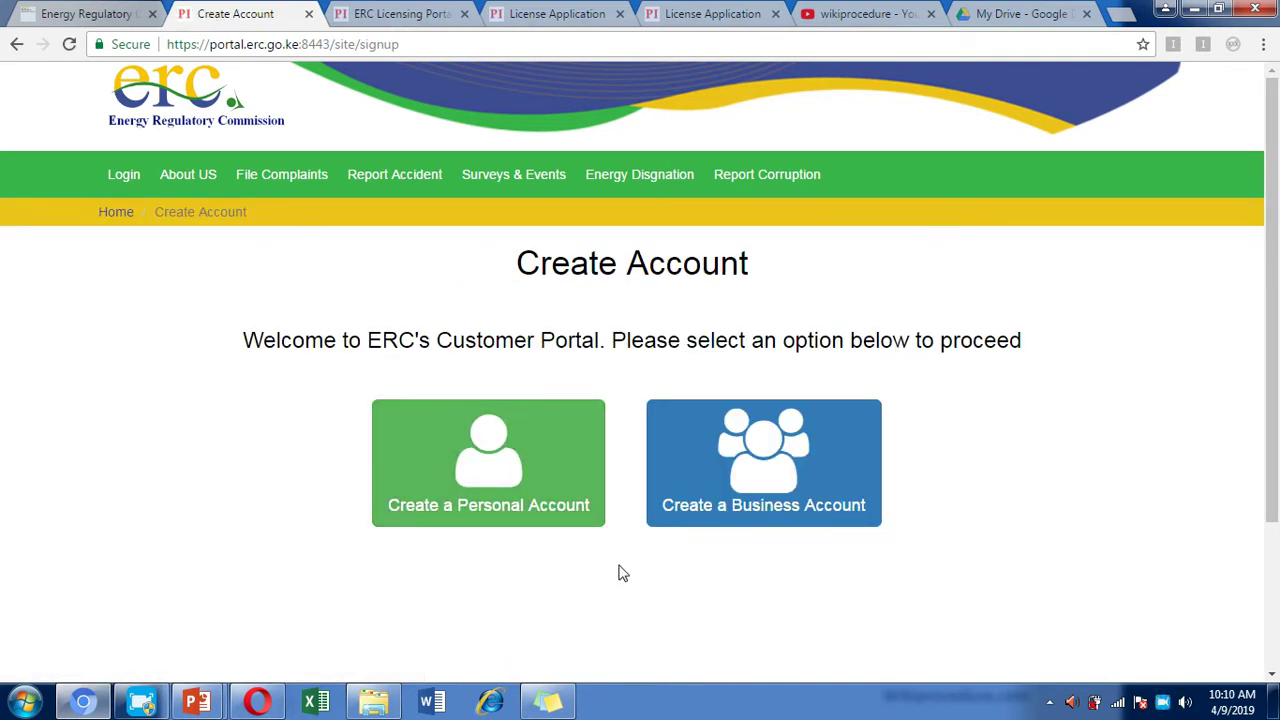
left_click(816, 516)
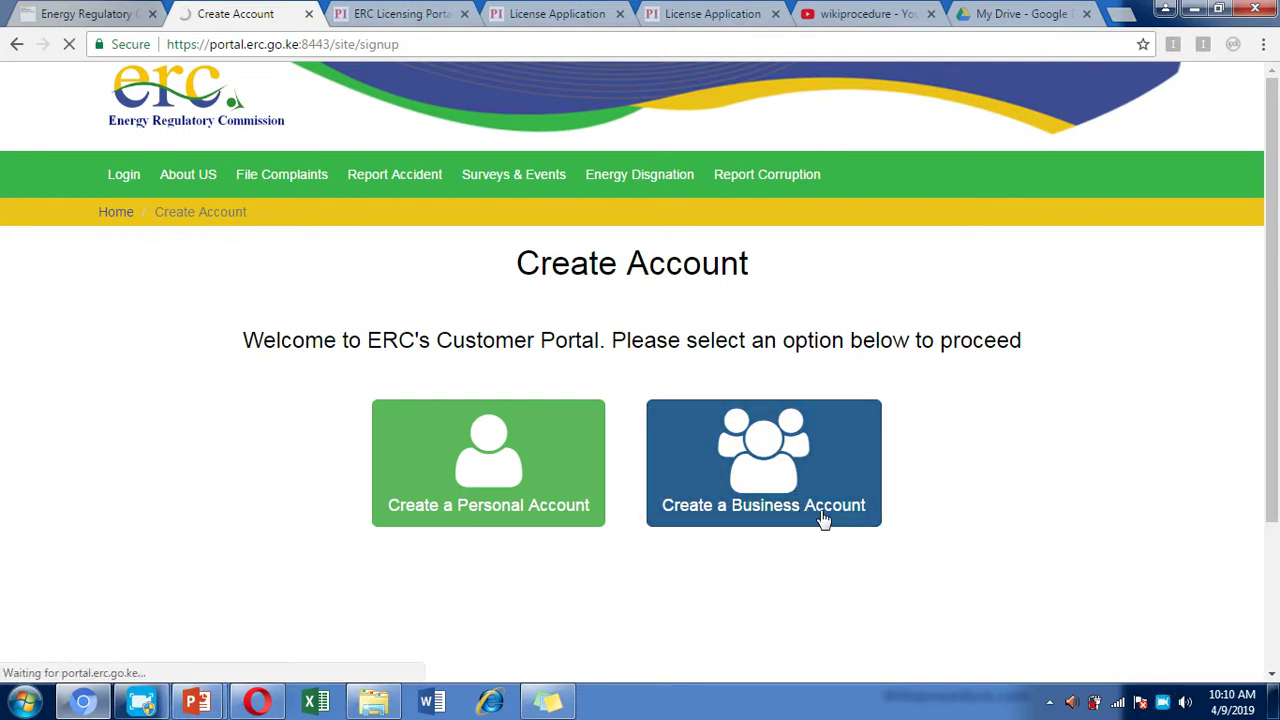
left_click_drag(1273, 298, 1278, 370)
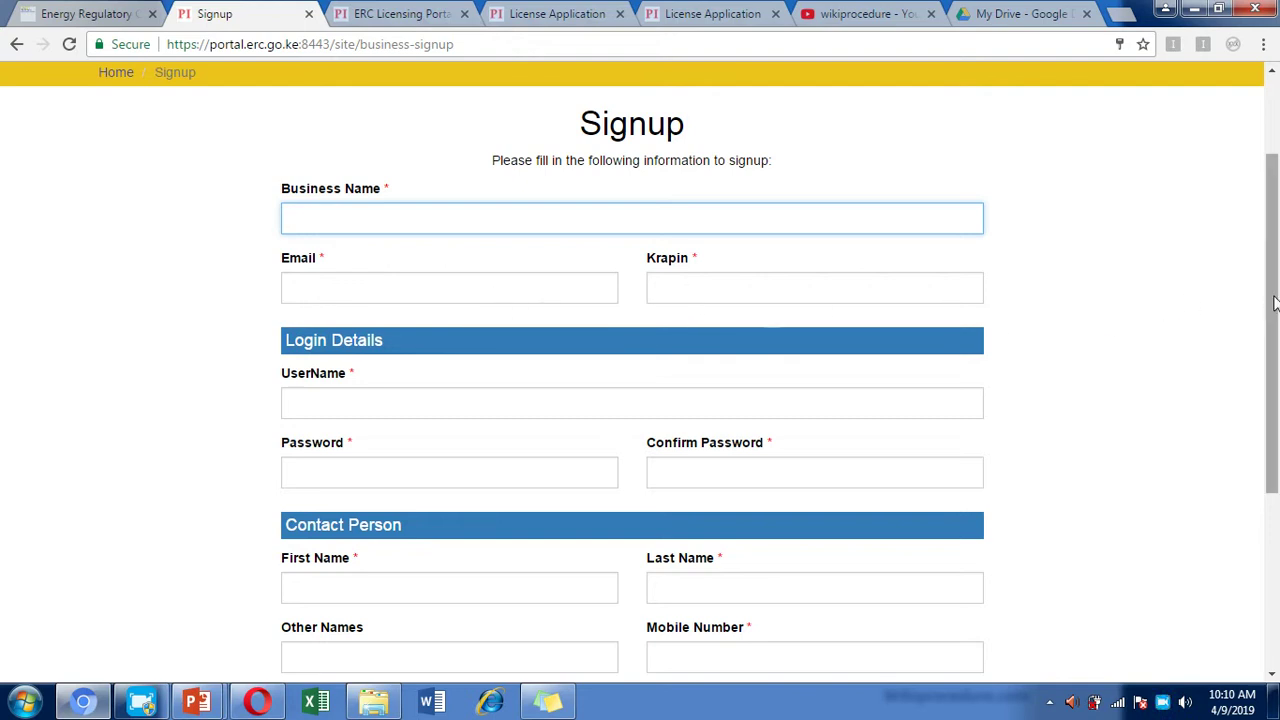
scroll(1020, 295, "down", 2)
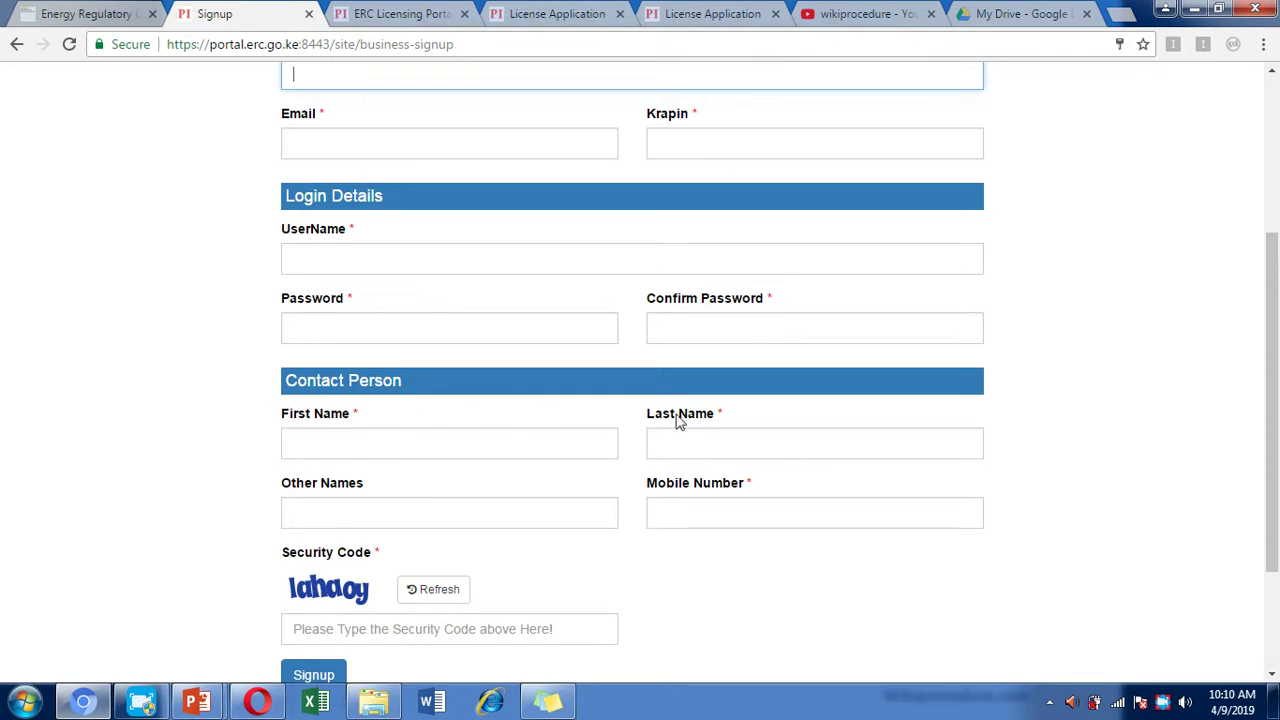
scroll(1268, 460, "down", 2)
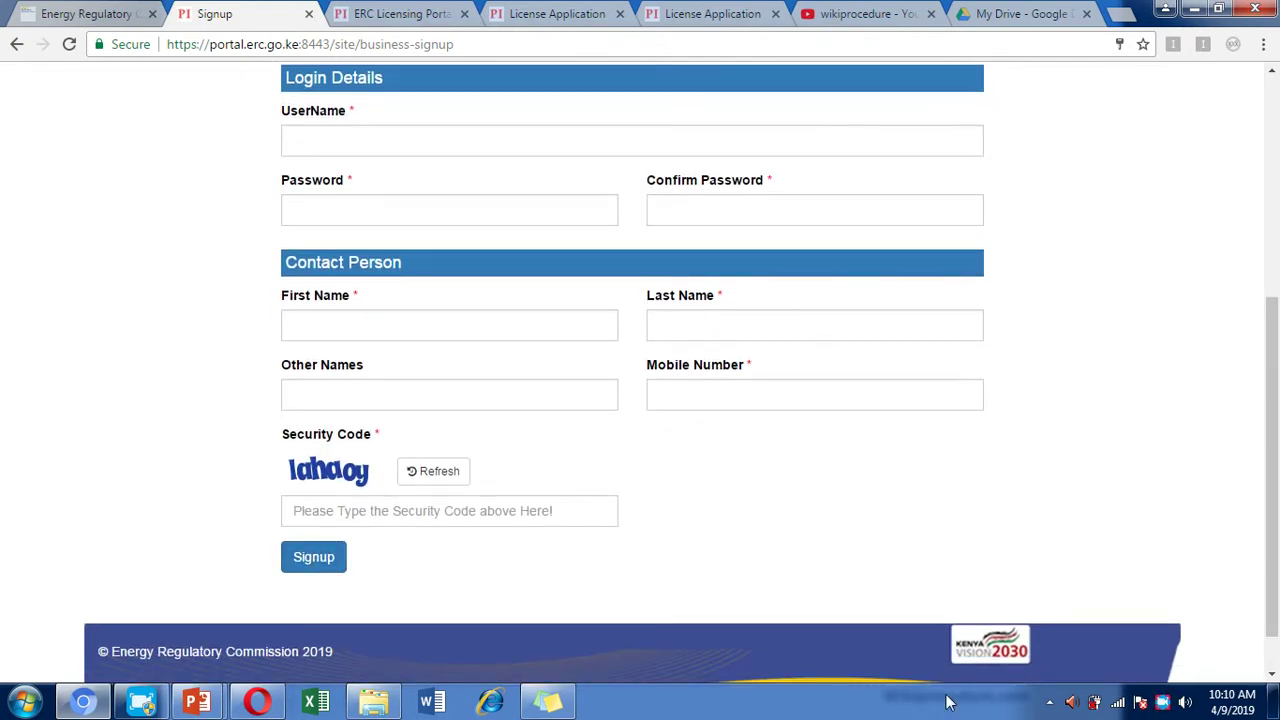
left_click_drag(1274, 444, 1278, 195)
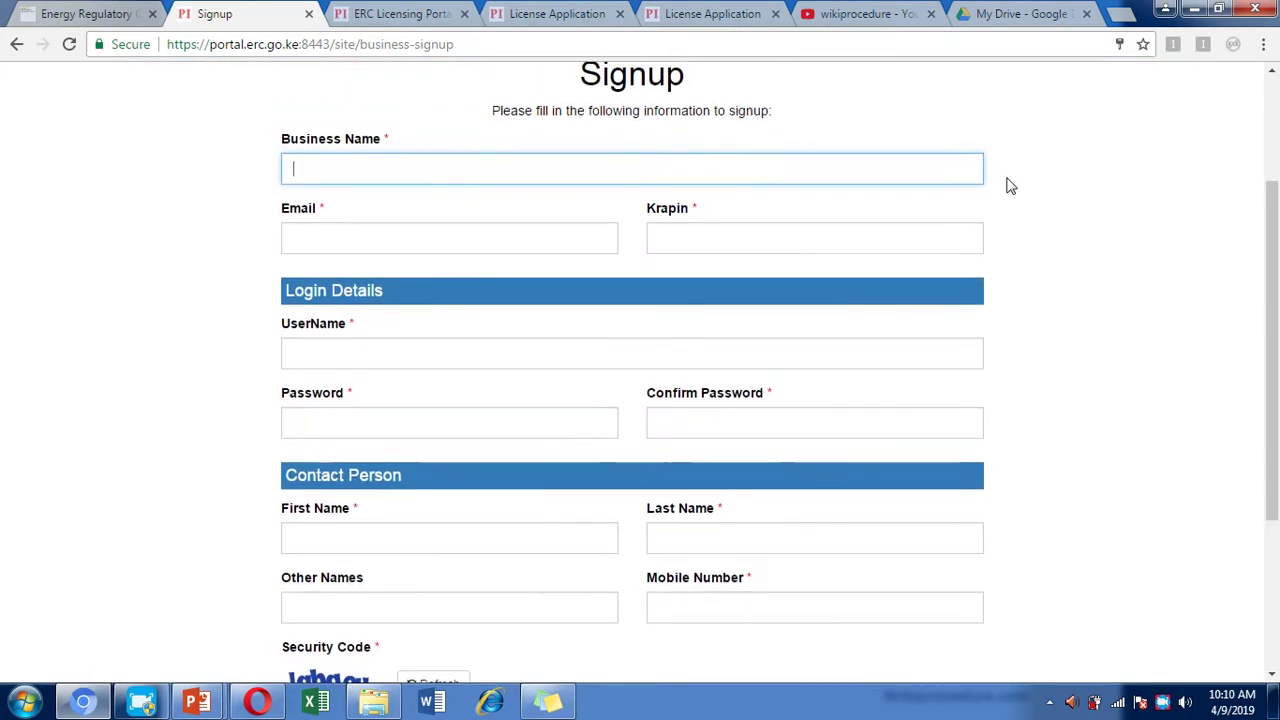
left_click_drag(1278, 441, 1278, 555)
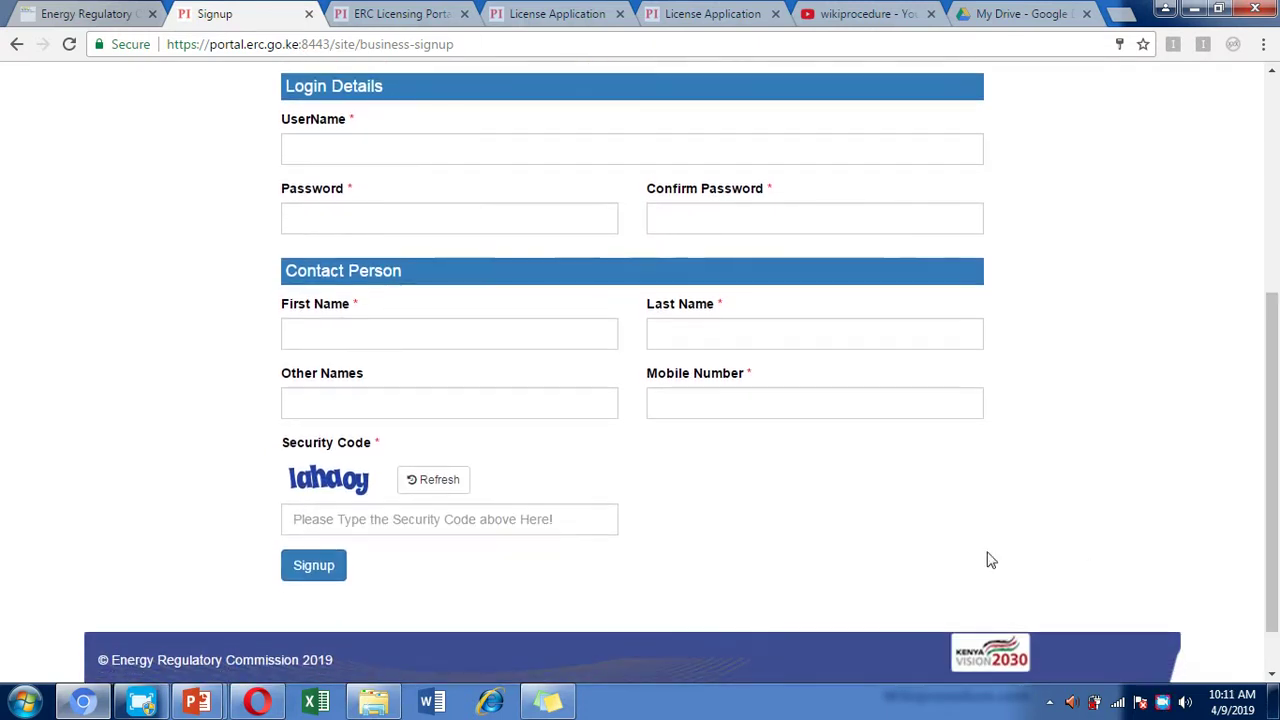
left_click(372, 12)
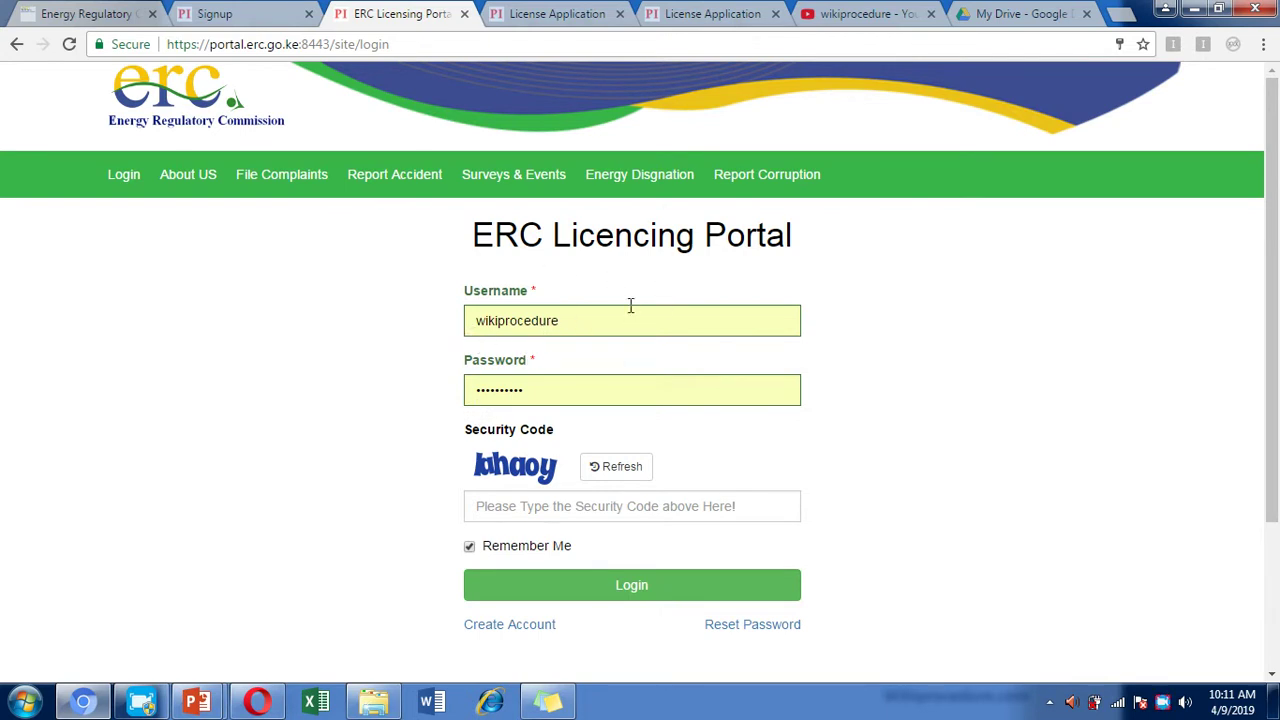
Enter the image security code and log in to the ERC portal dashboard
left_click(529, 505)
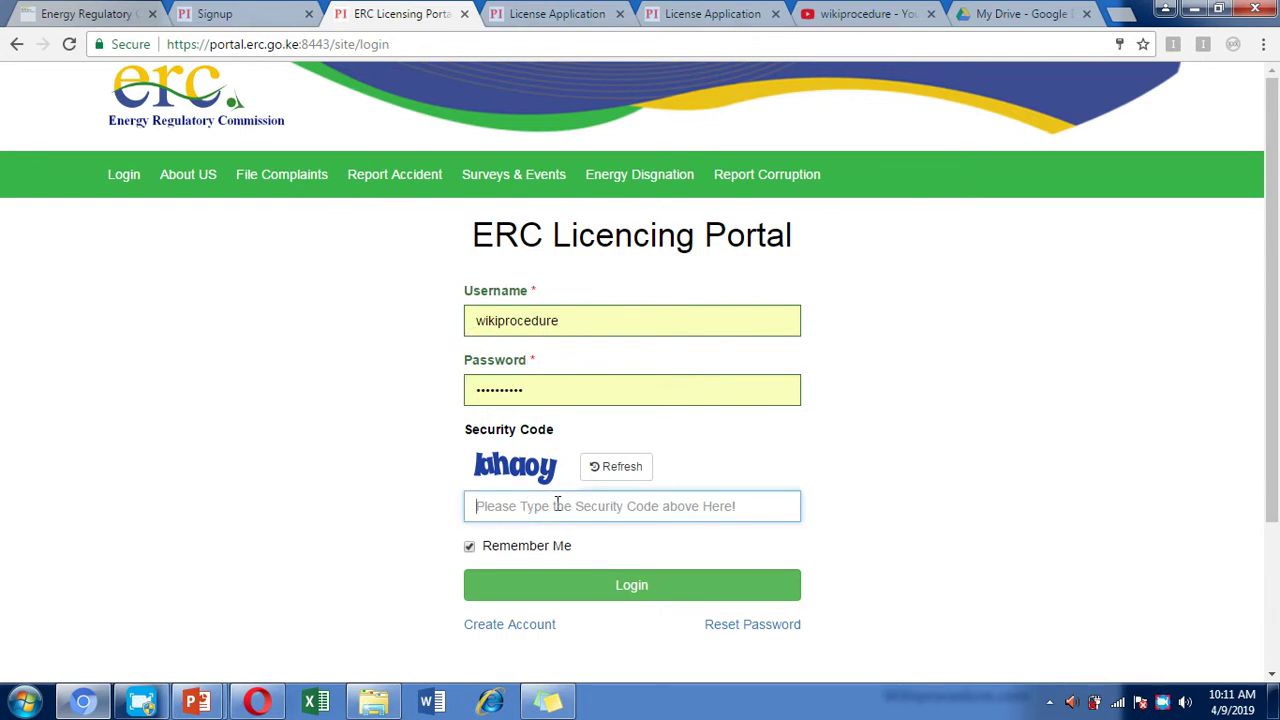
type("lahaoy")
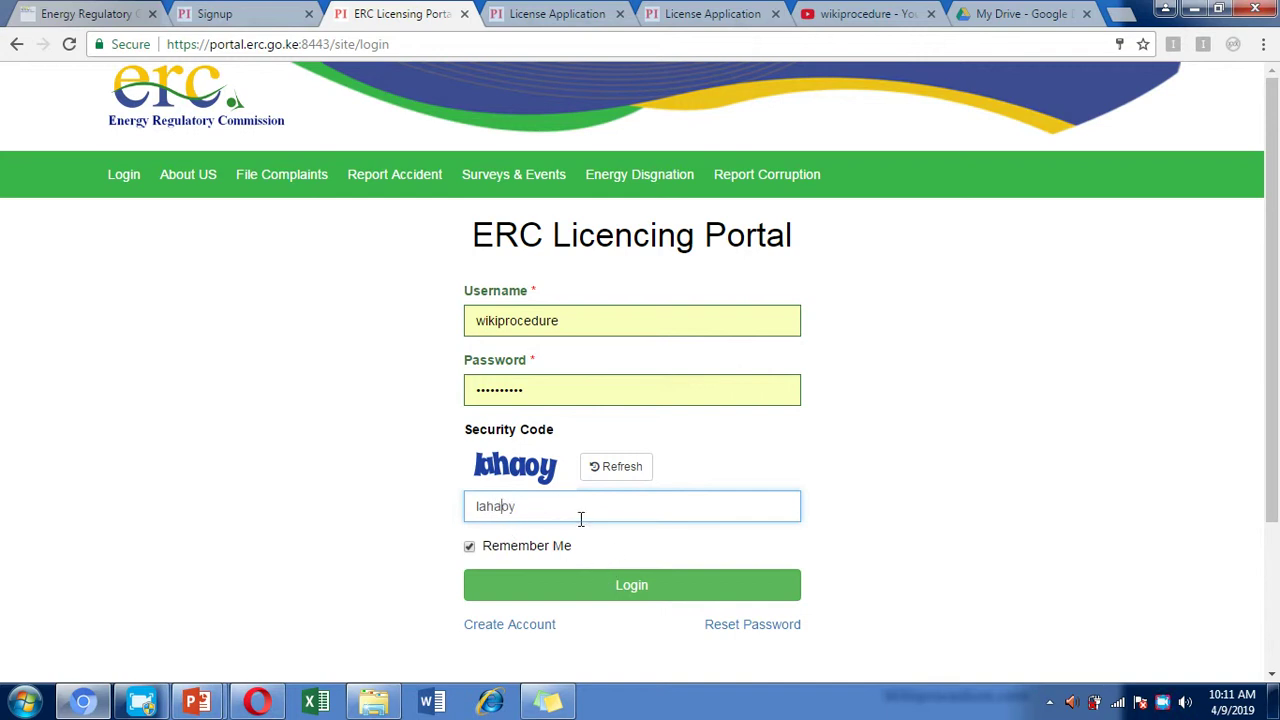
left_click(586, 597)
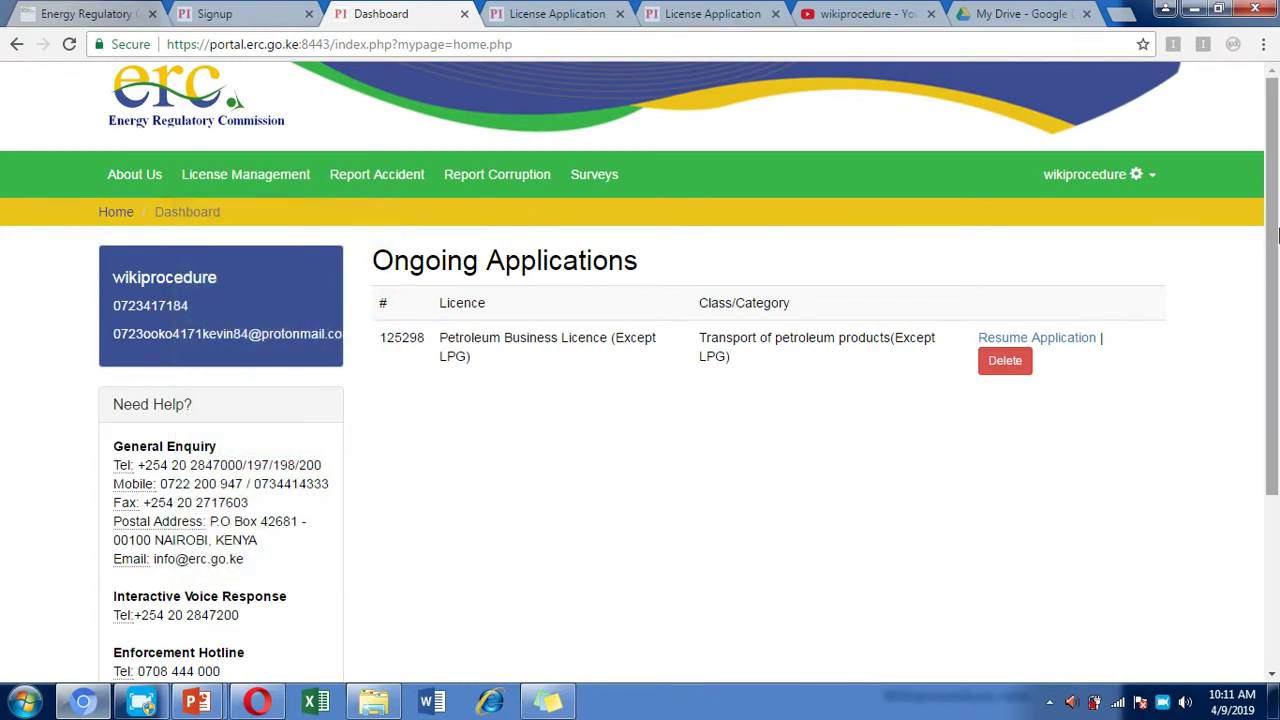
Start a New Licence Application for Transport of petroleum products (Except LPG) and continue to registration
mouse_move(238, 198)
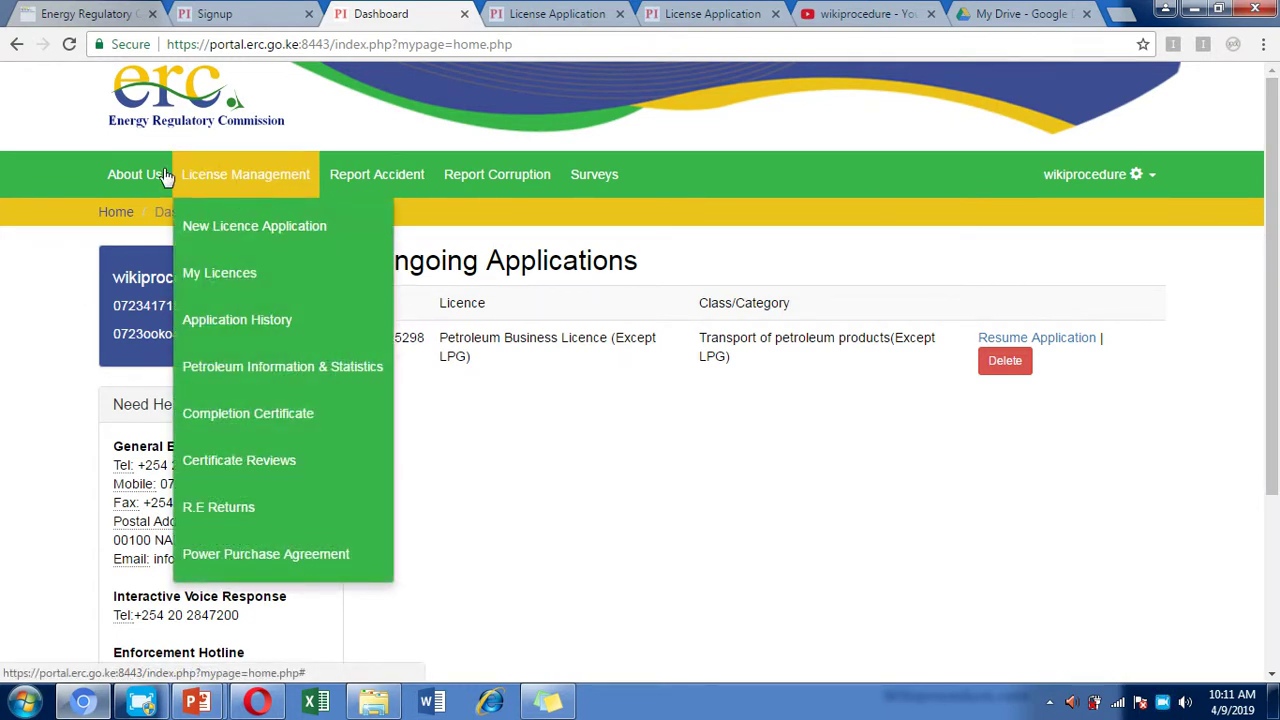
left_click(250, 228)
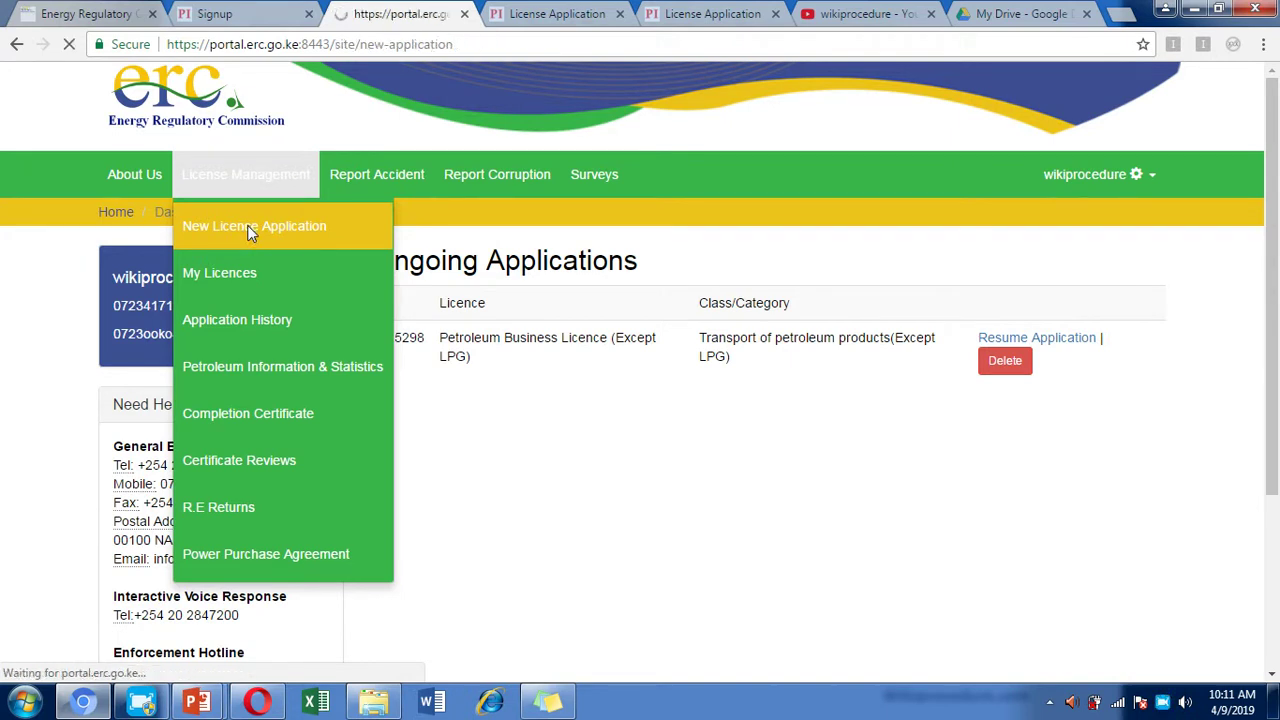
left_click_drag(1273, 265, 1277, 388)
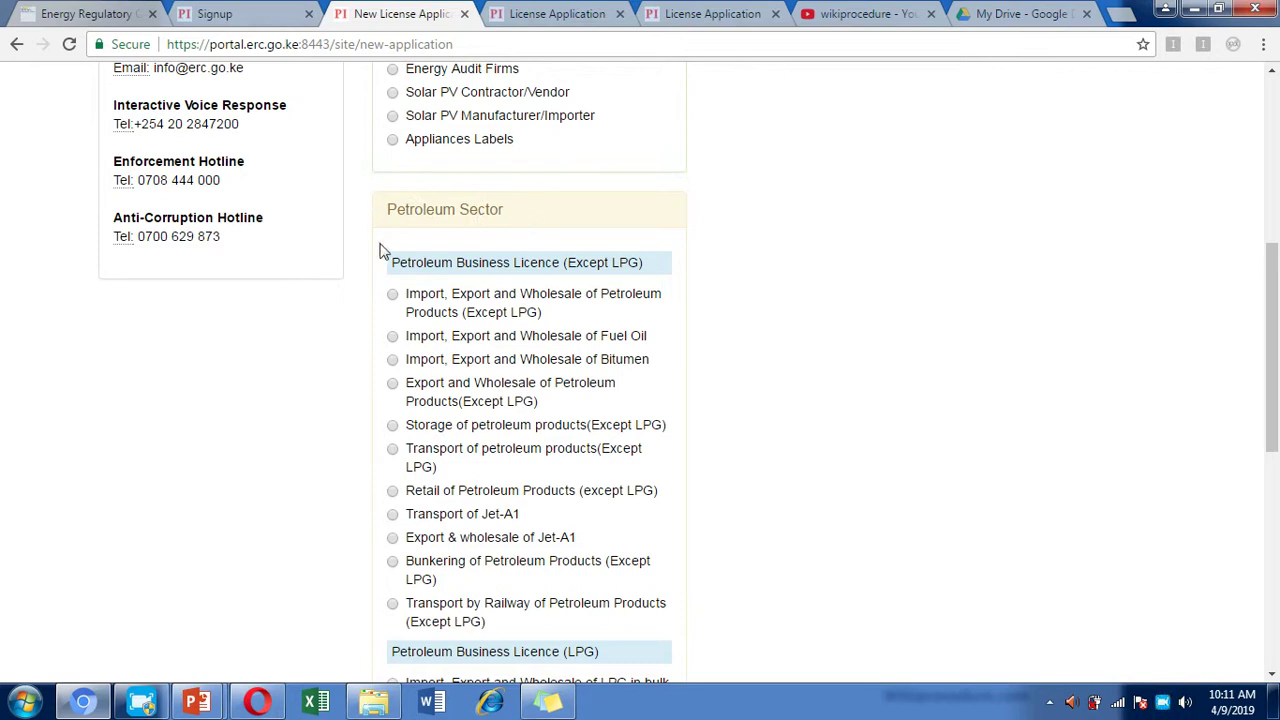
left_click_drag(1273, 300, 1273, 309)
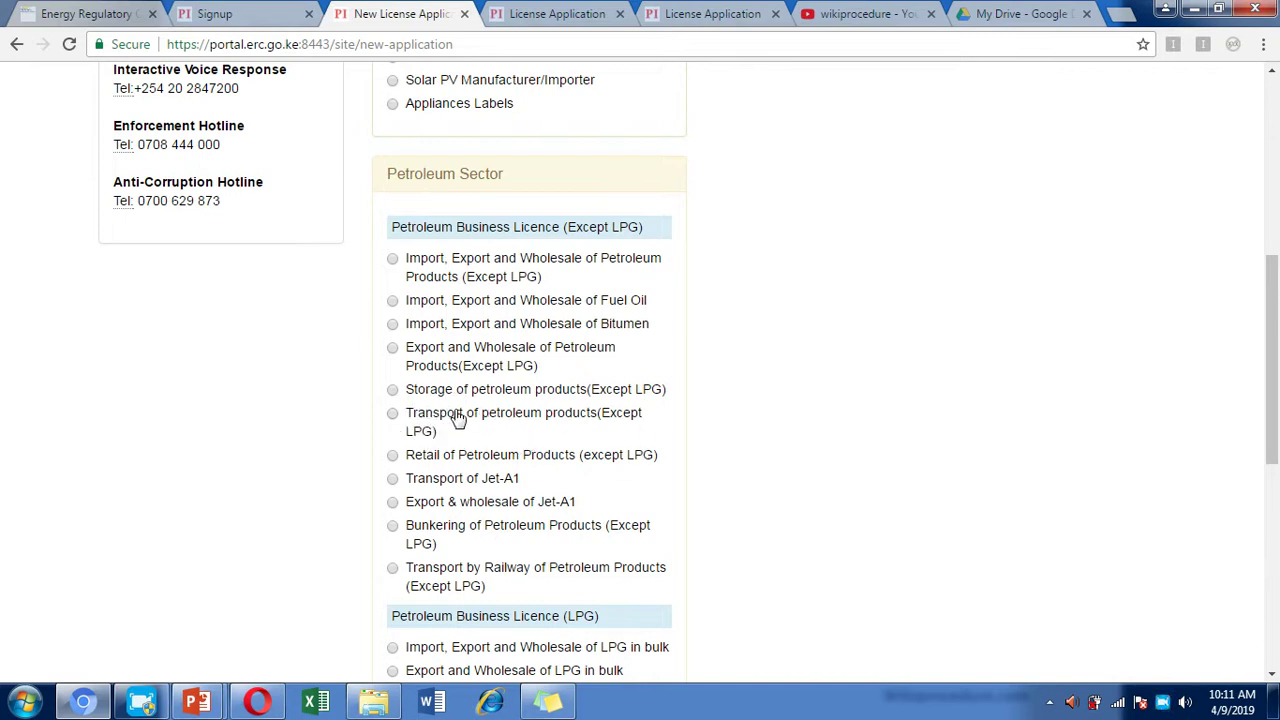
left_click(393, 414)
left_click_drag(1277, 427, 1277, 304)
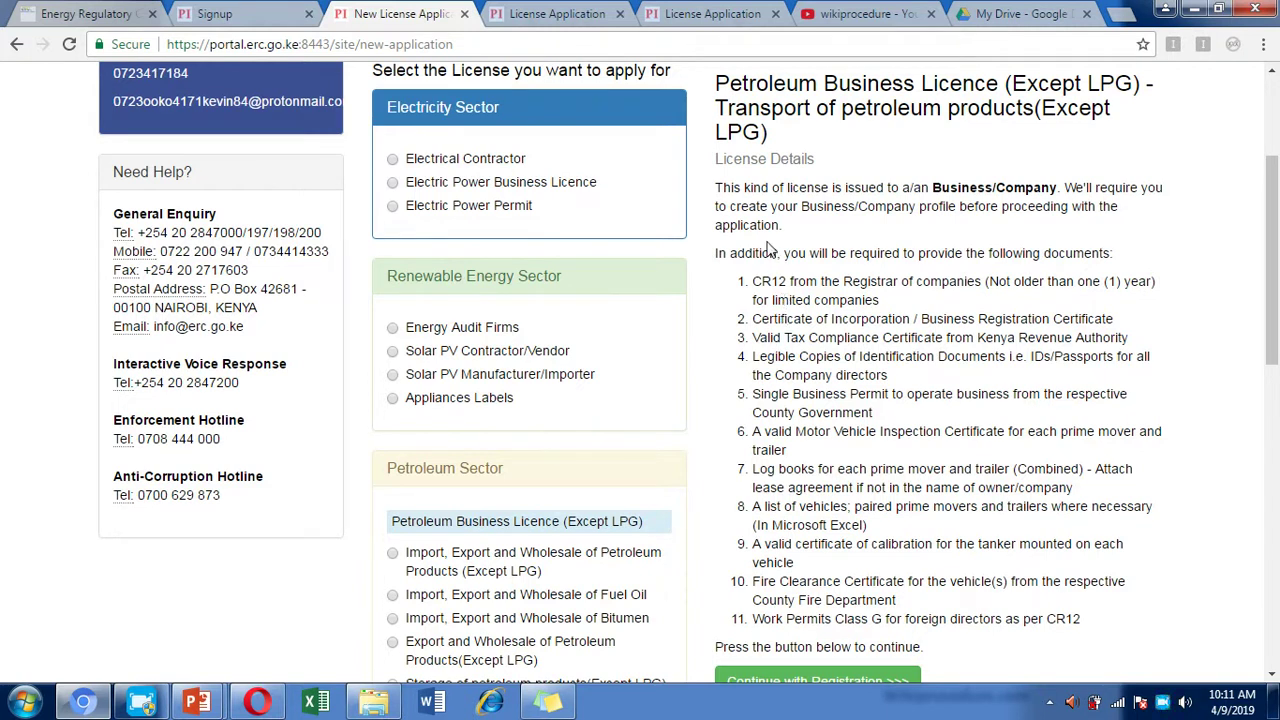
scroll(1143, 240, "down", 1)
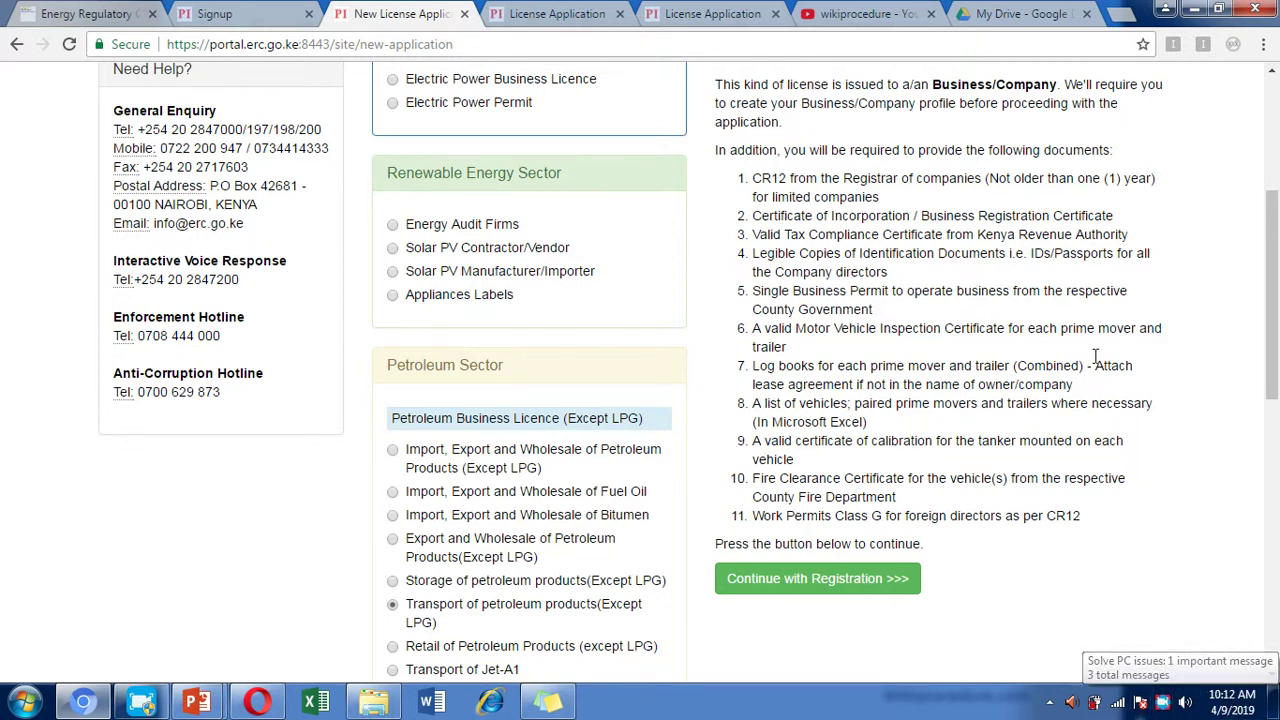
left_click(819, 590)
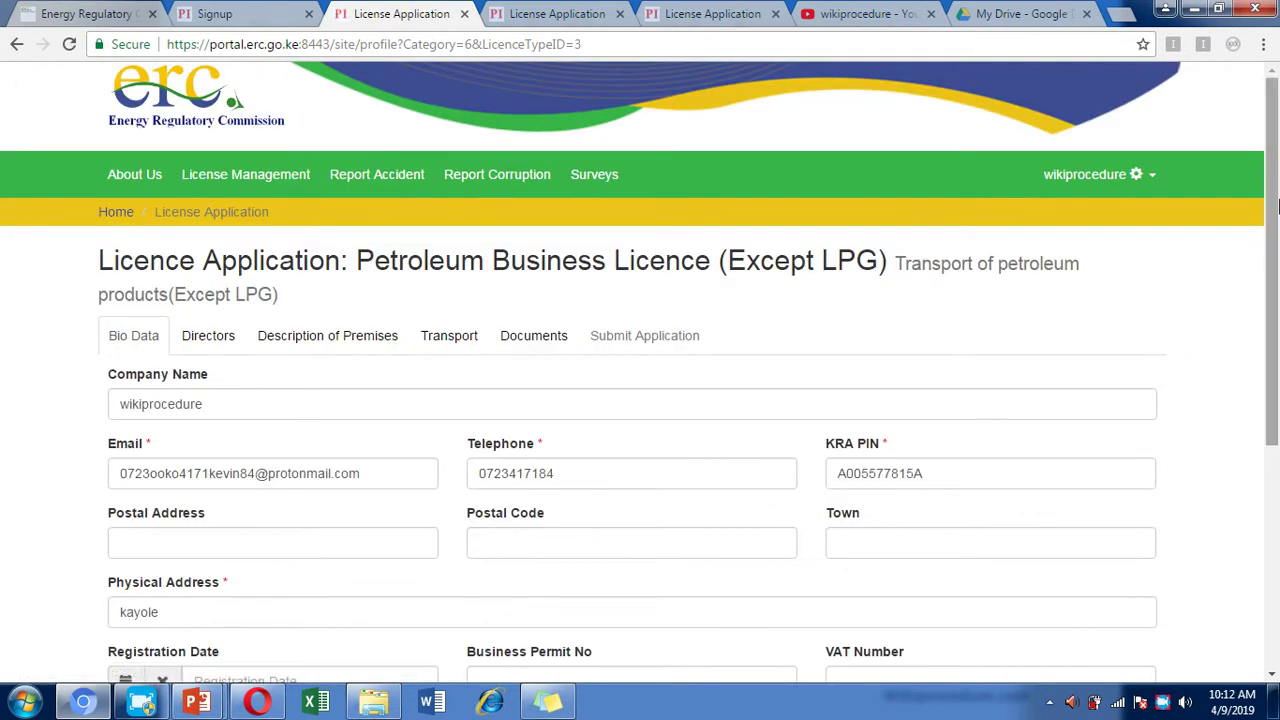
Advance past Bio Data and Directors without adding a director, reaching Description of Premises
left_click_drag(1270, 185, 1276, 470)
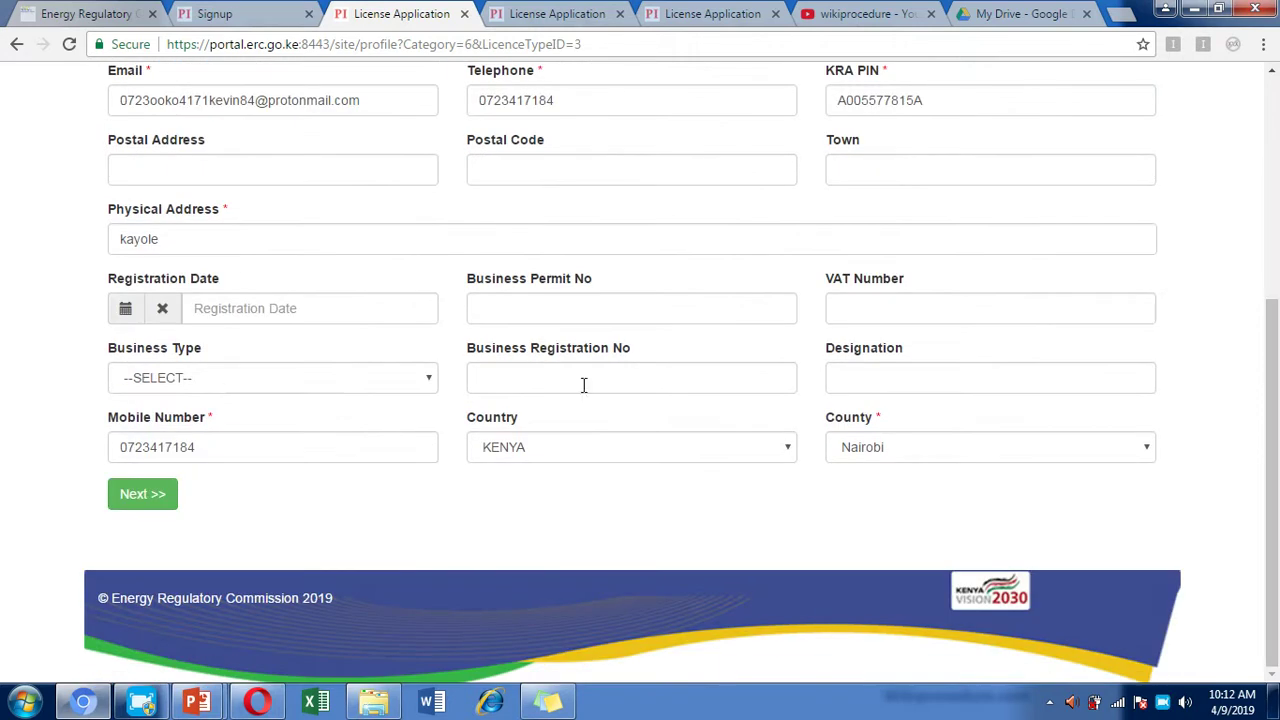
left_click(125, 487)
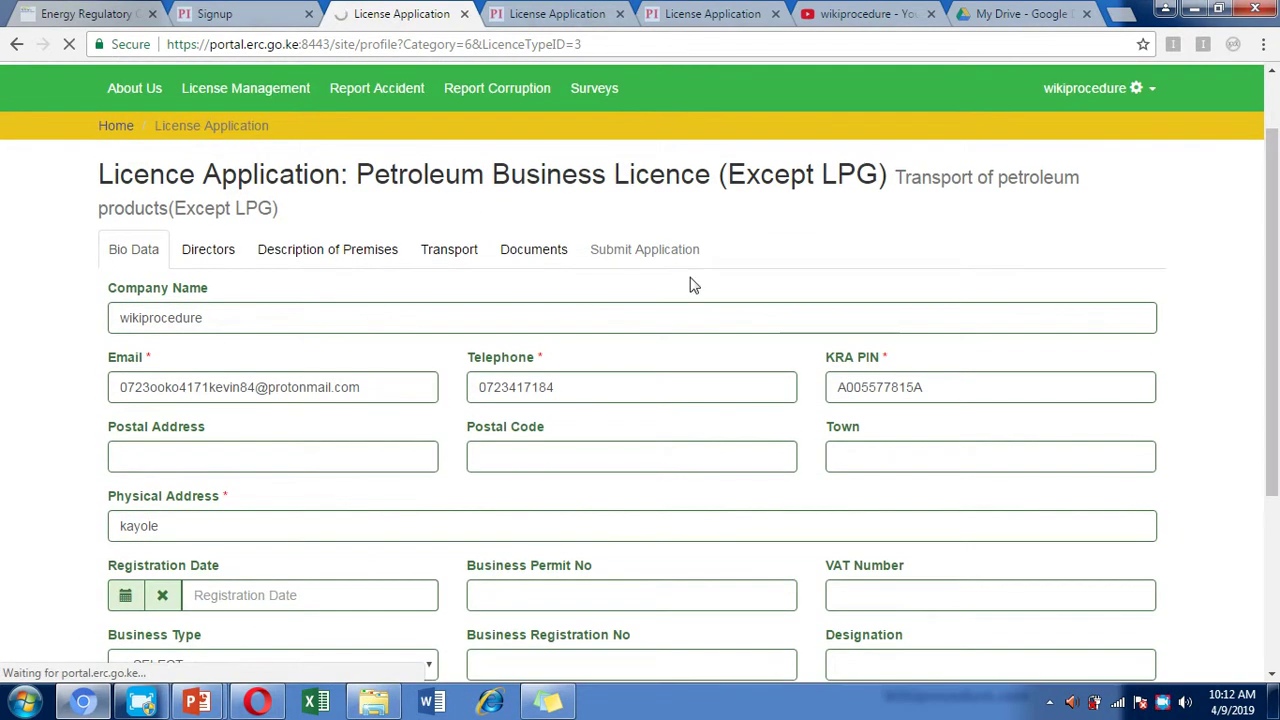
left_click(203, 252)
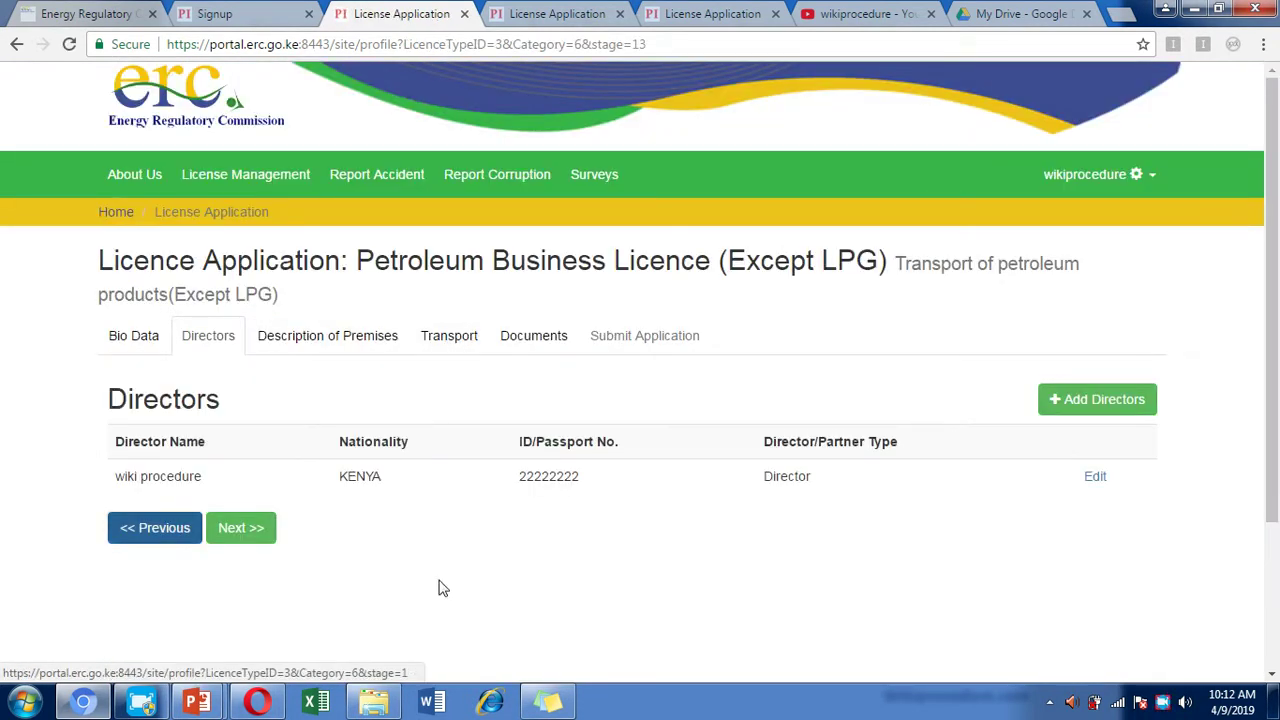
left_click(1071, 406)
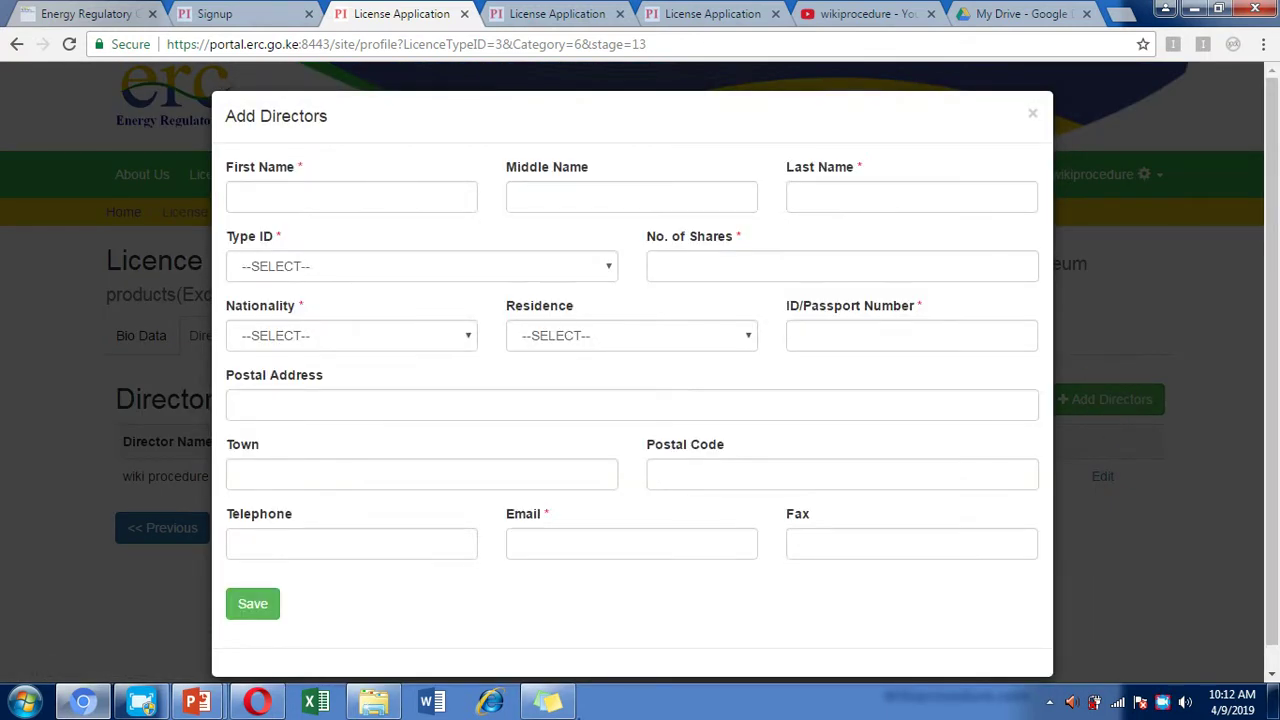
left_click(1036, 118)
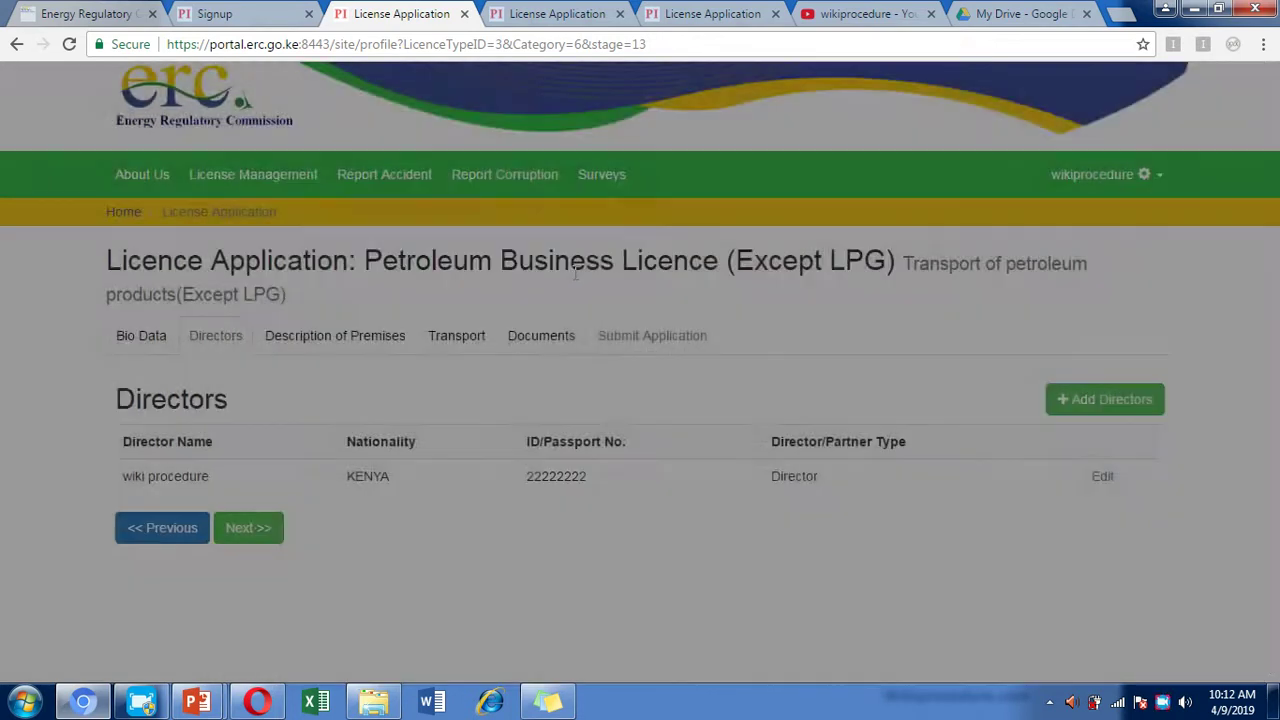
left_click(322, 350)
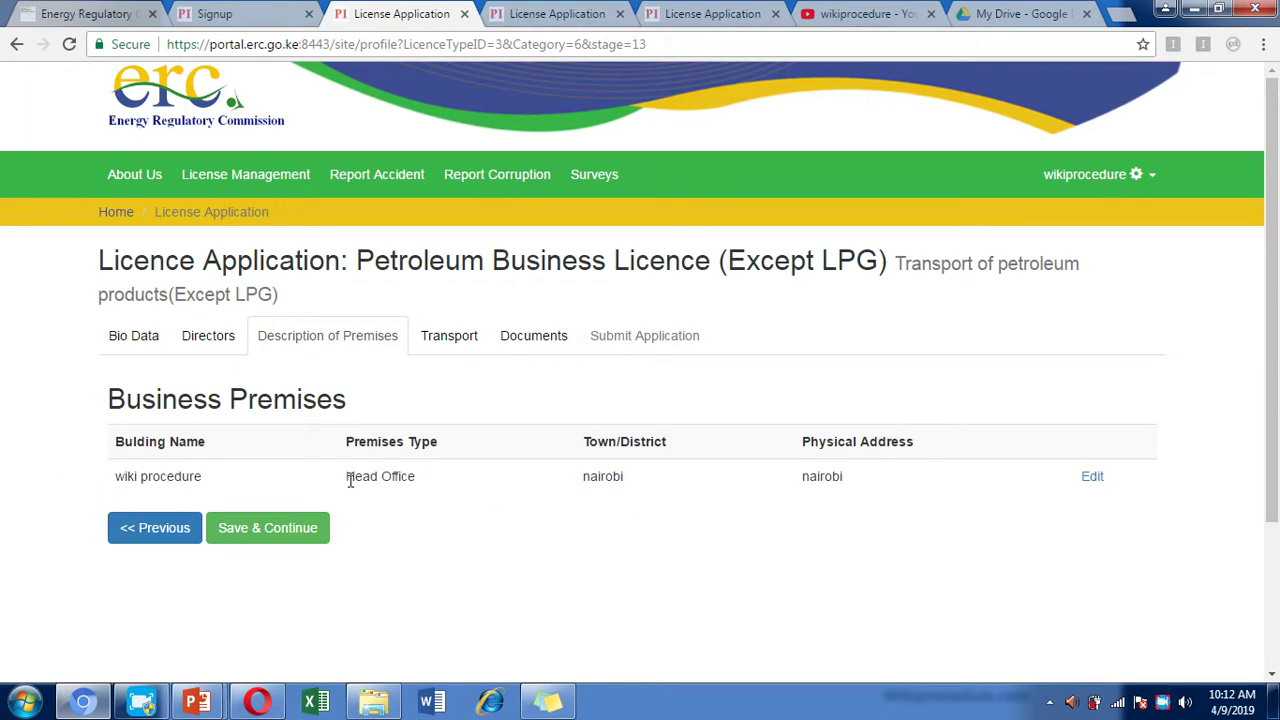
In Transport, begin a Prime Mover and Trailer vehicle entry, then discard it unsubmitted
left_click(443, 345)
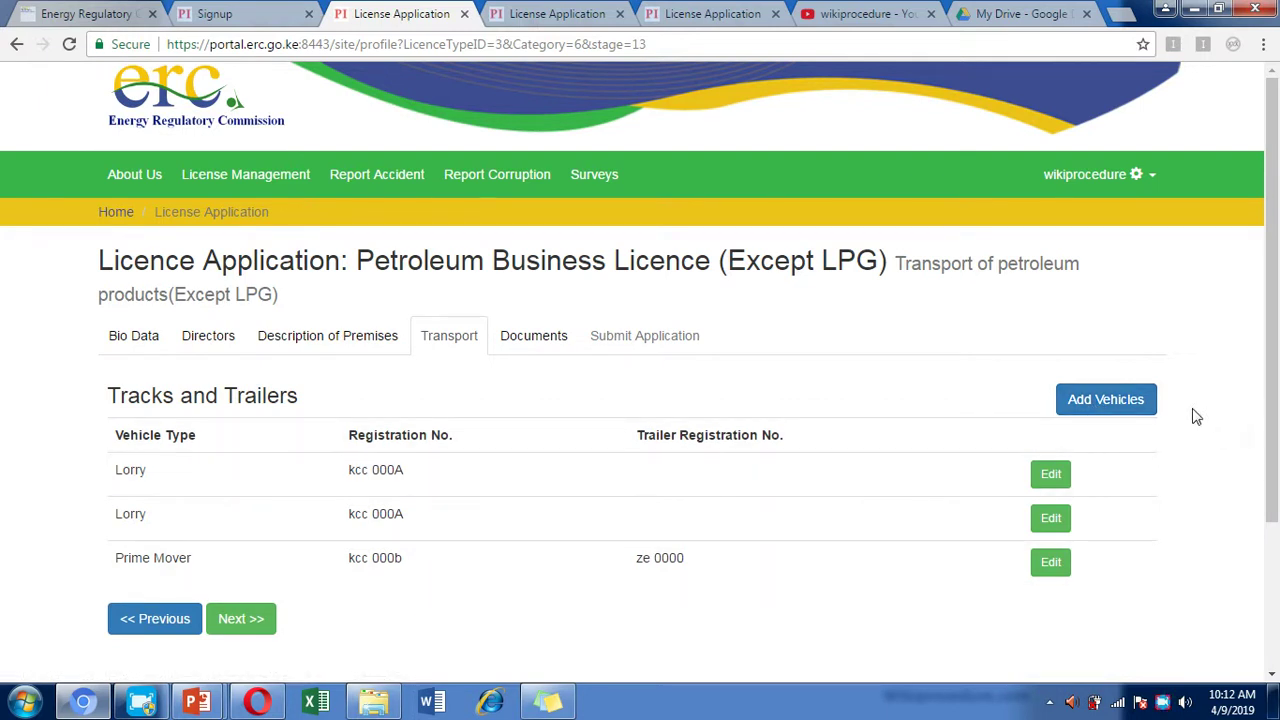
left_click(1104, 409)
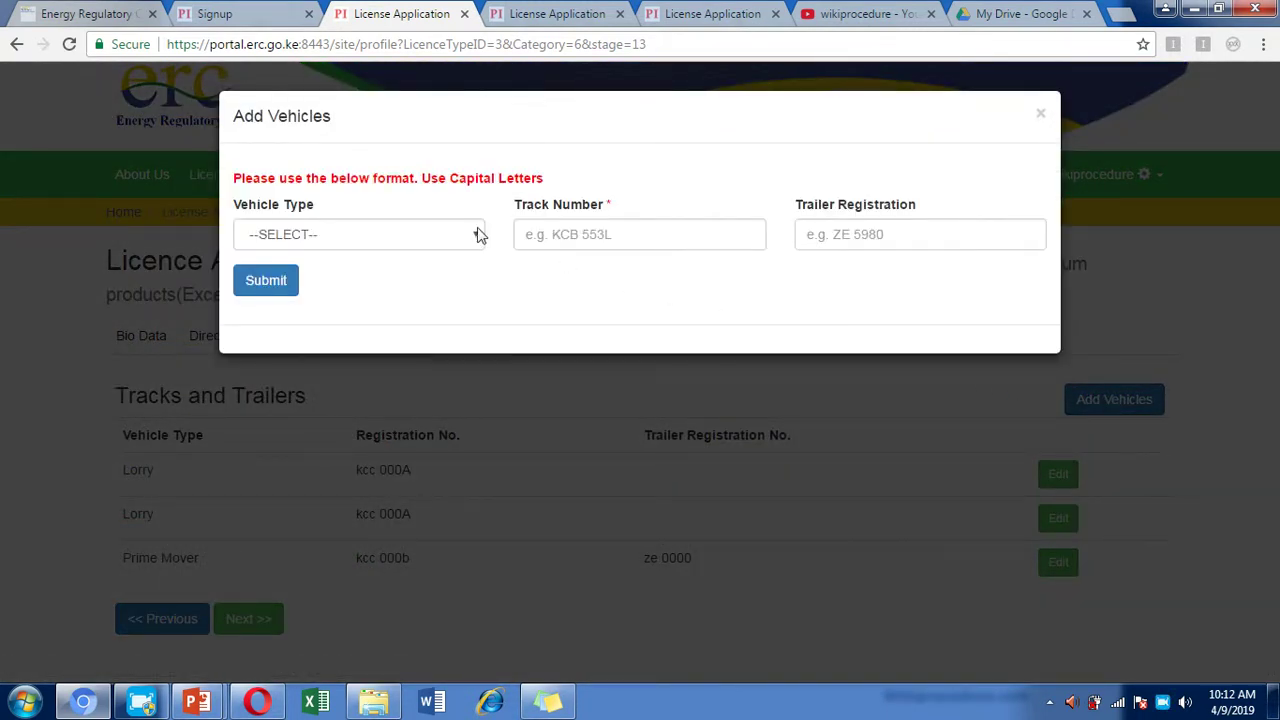
left_click(470, 238)
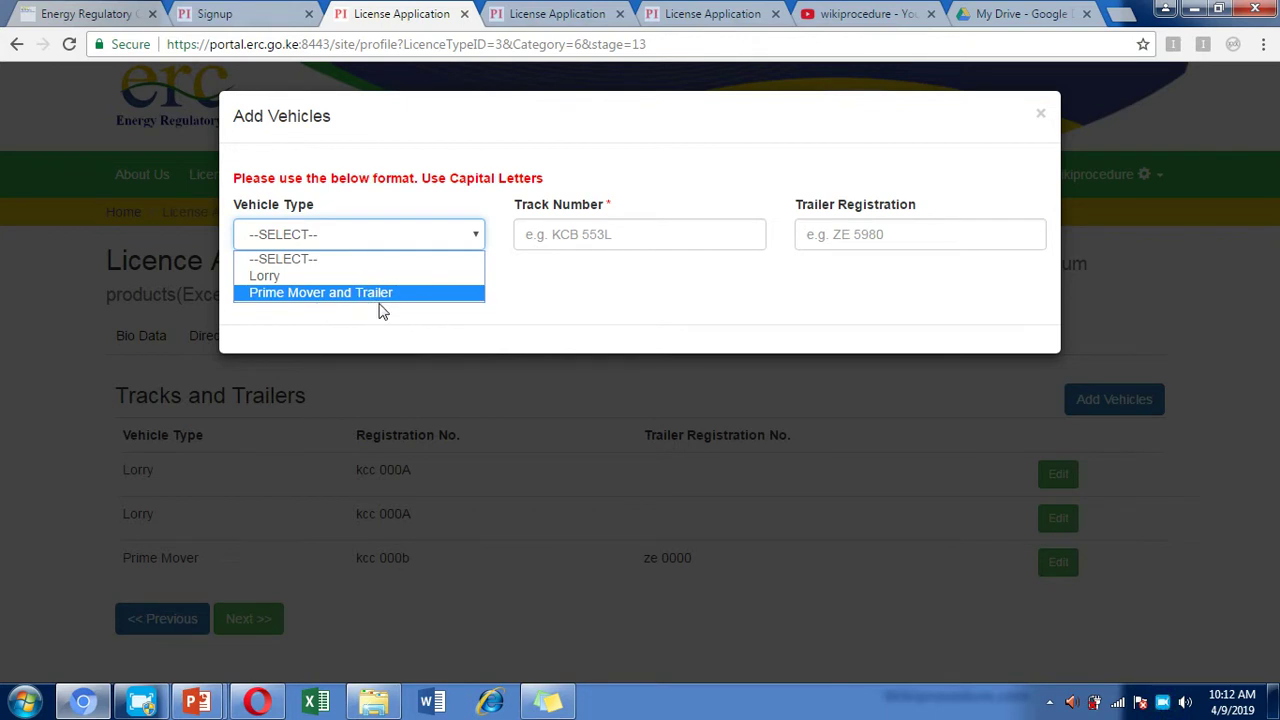
left_click(321, 293)
left_click(638, 231)
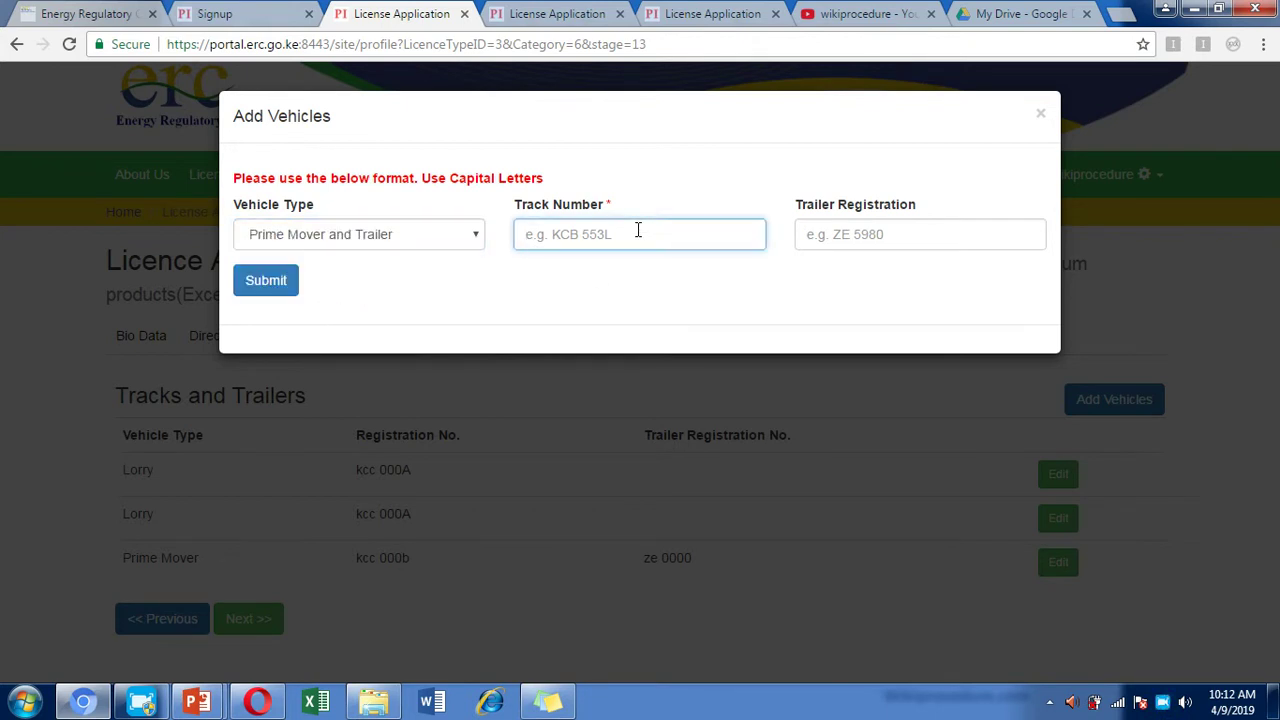
type("kcc")
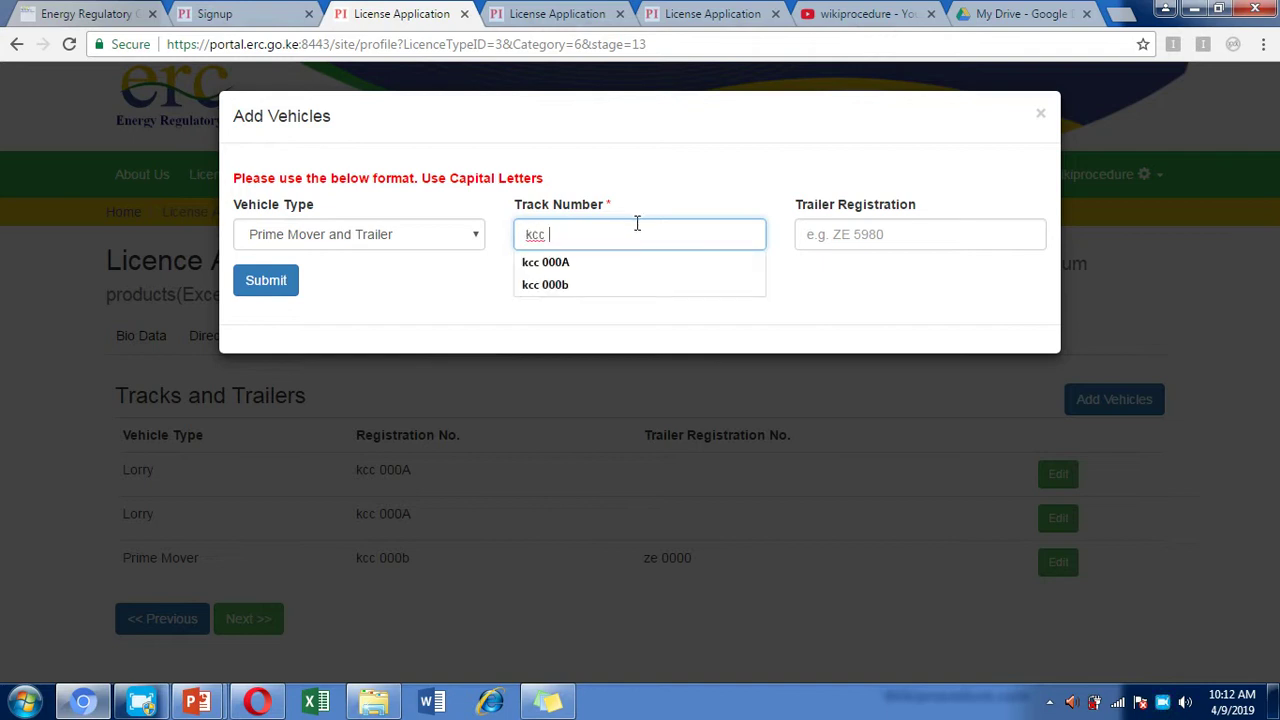
key("Escape")
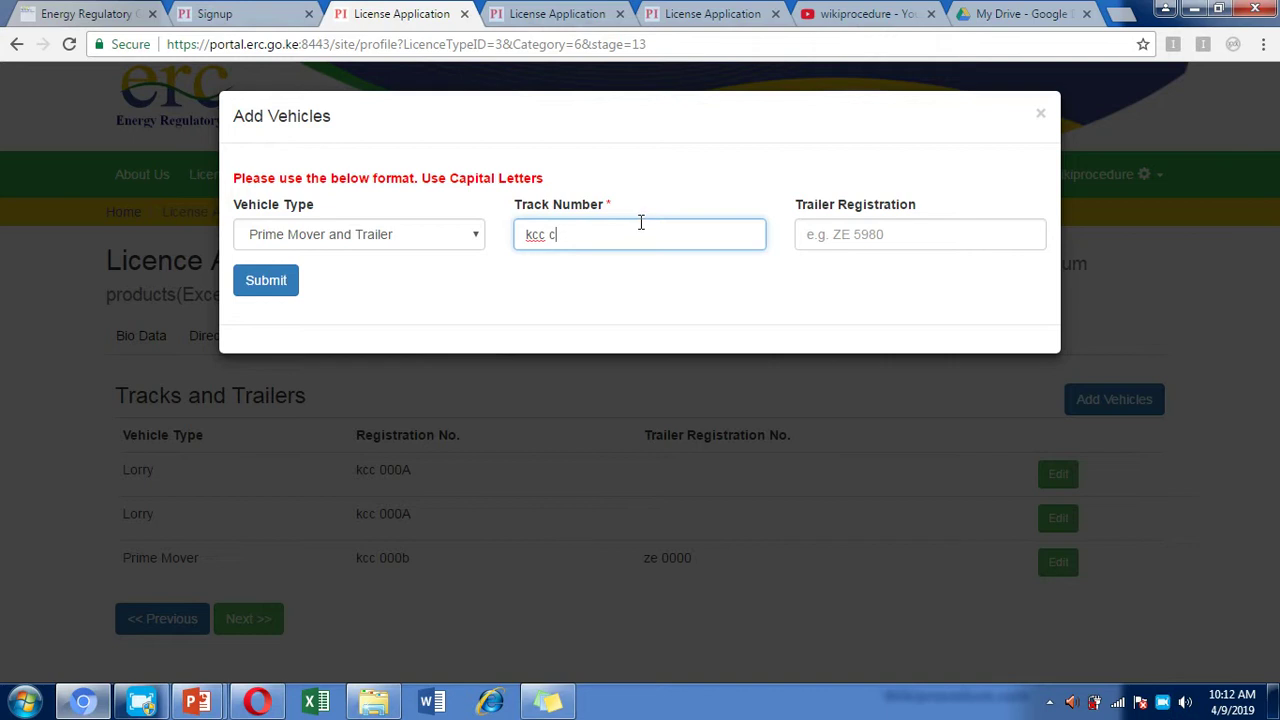
left_click(879, 244)
left_click(624, 238)
key("ctrl+a")
left_click(1041, 117)
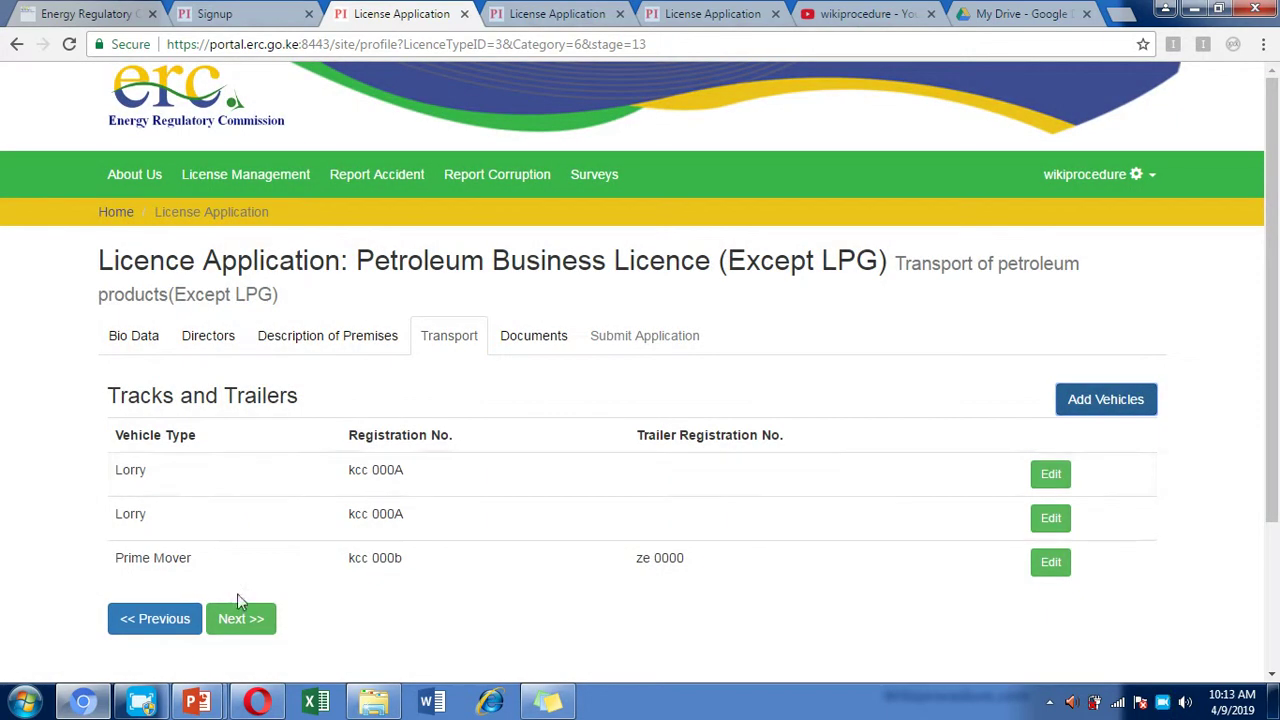
Scroll through the Documents section's uploaded files for every requirement and back to the top
left_click(543, 352)
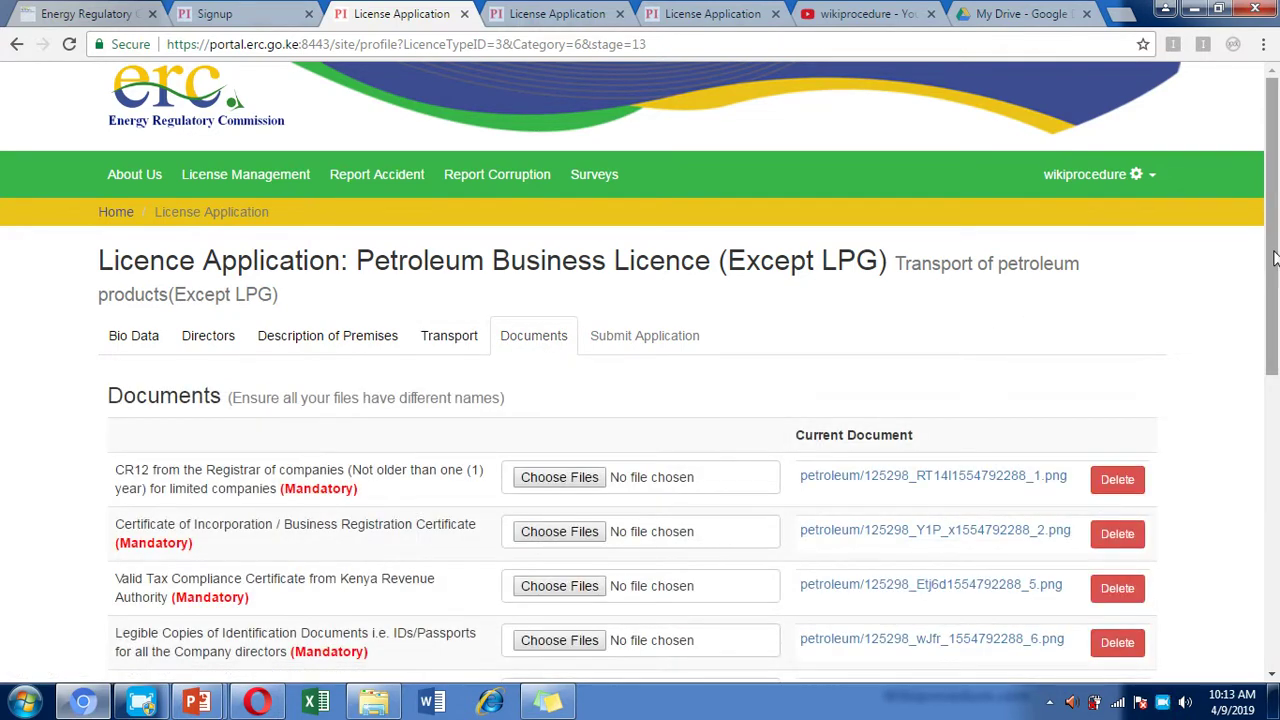
left_click_drag(1276, 265, 1278, 398)
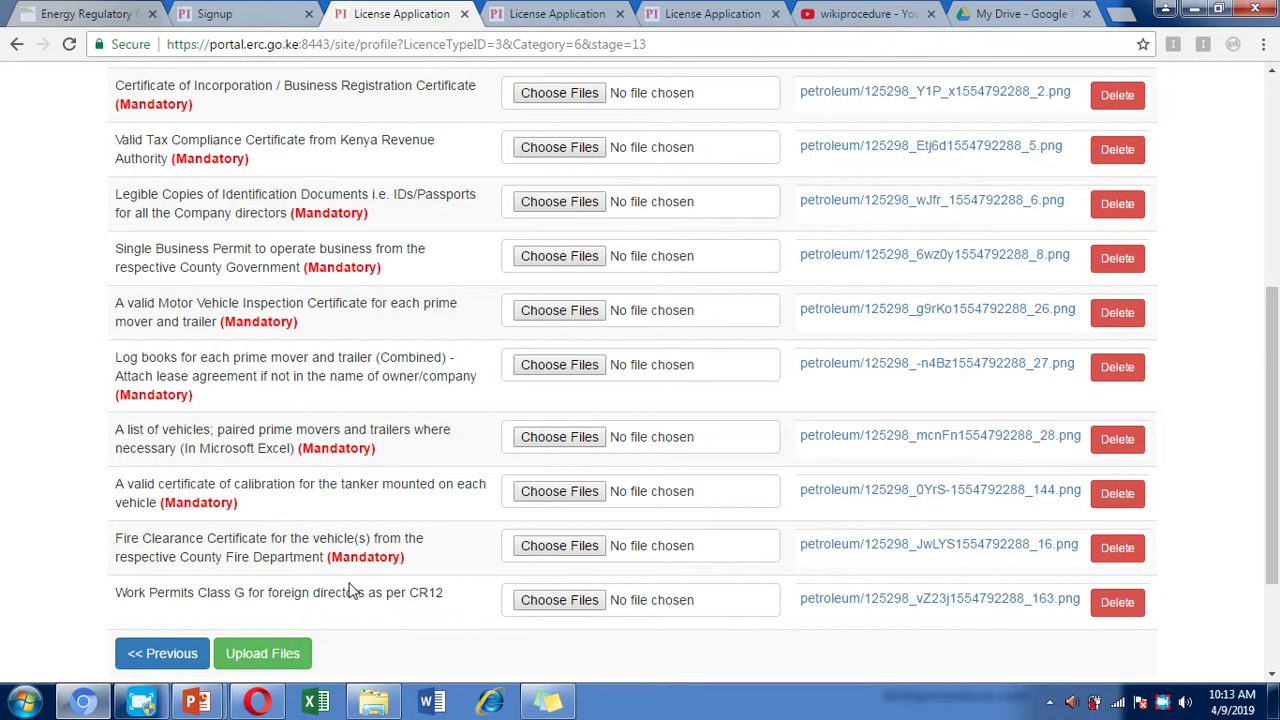
left_click_drag(1275, 480, 1276, 270)
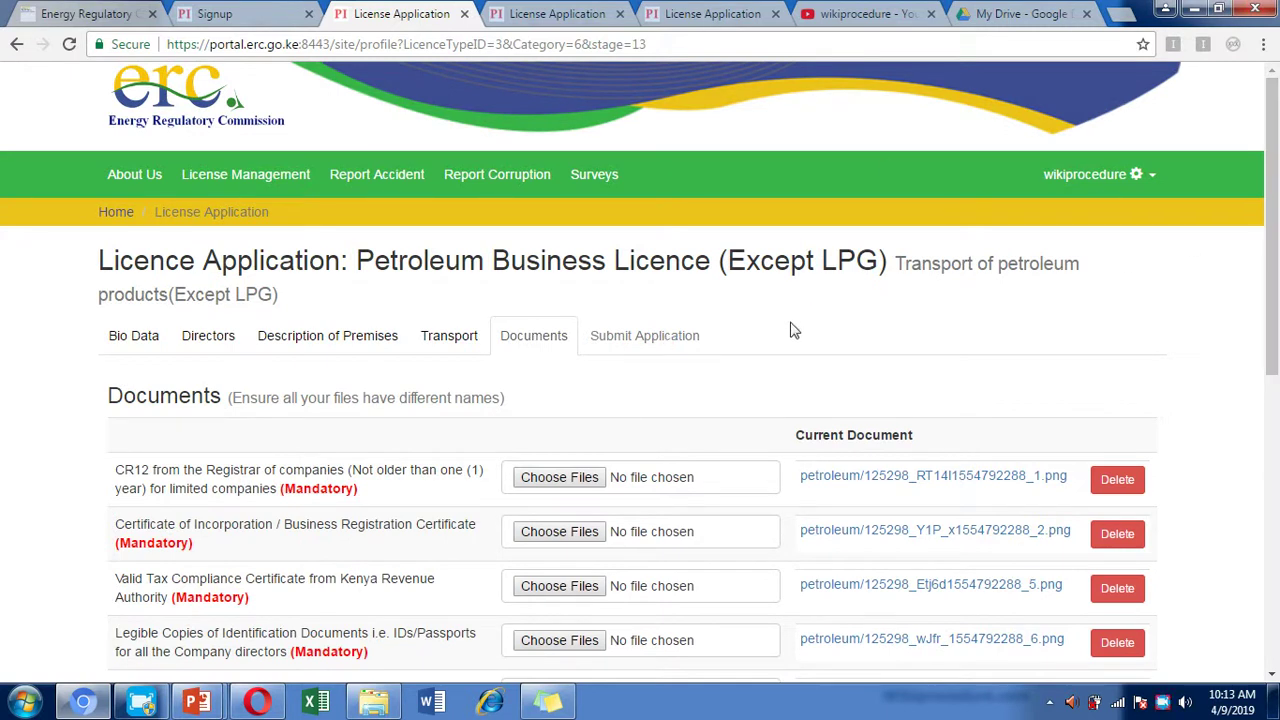
Scroll down to the Submit Application declaration, then bring the PowerPoint slide show forward
left_click(703, 12)
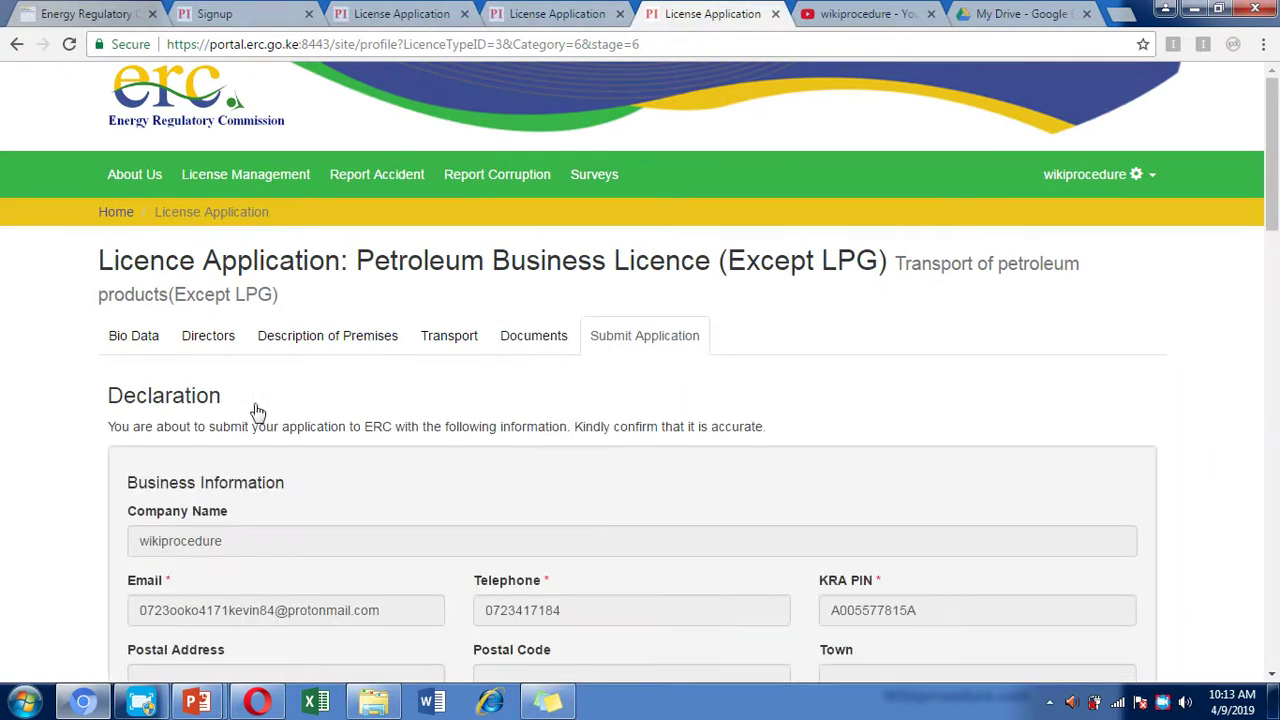
left_click_drag(1276, 175, 1277, 616)
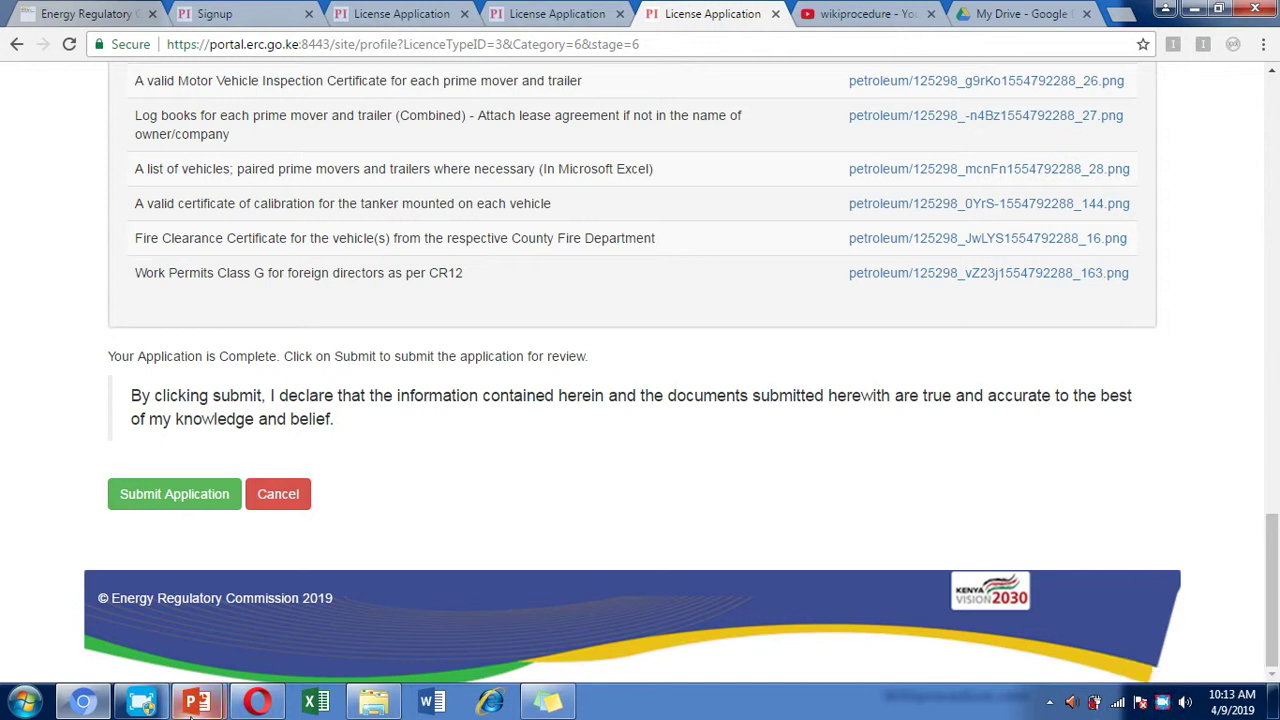
mouse_move(191, 714)
left_click(330, 605)
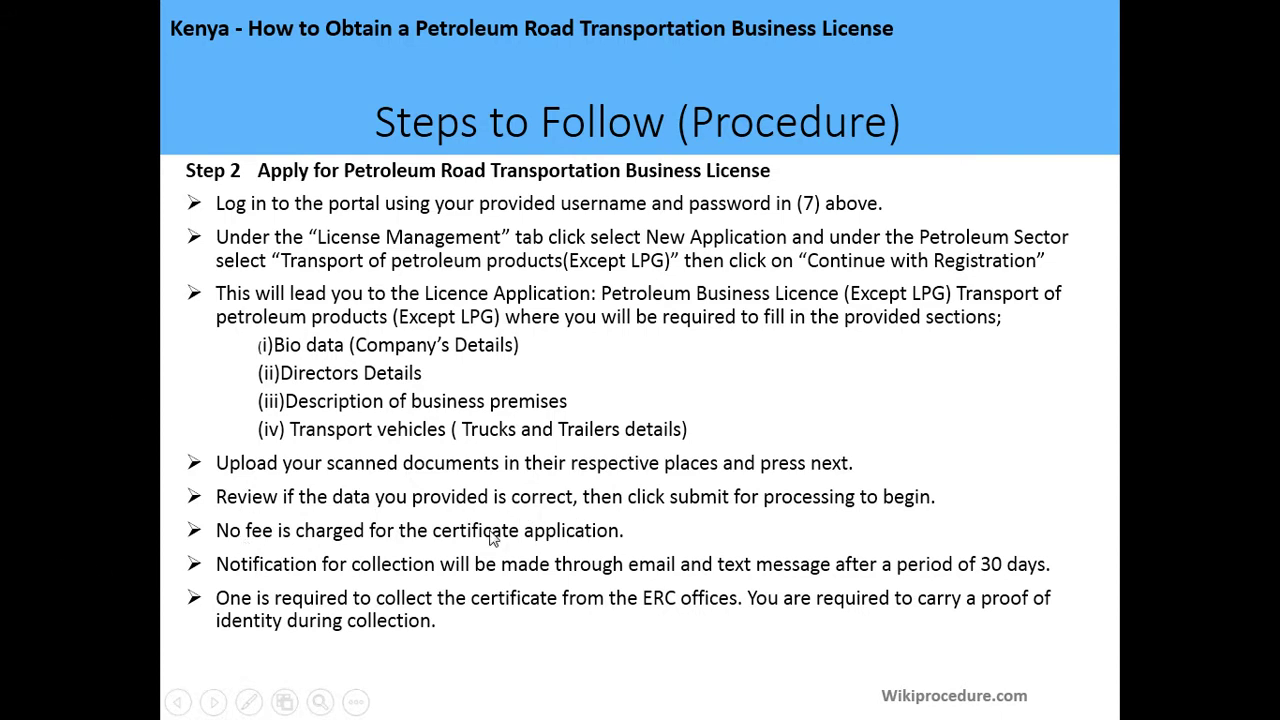
Return to the Step 1 slide on registering with the ERC portal
key("Left")
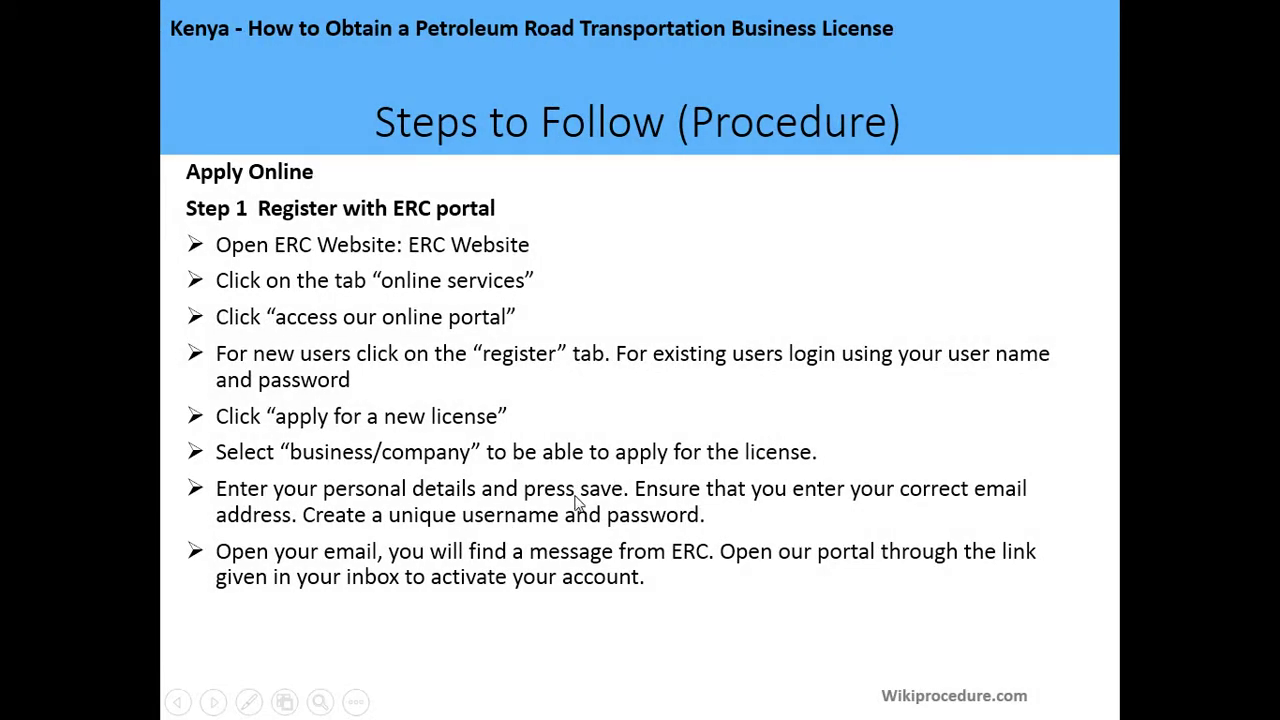